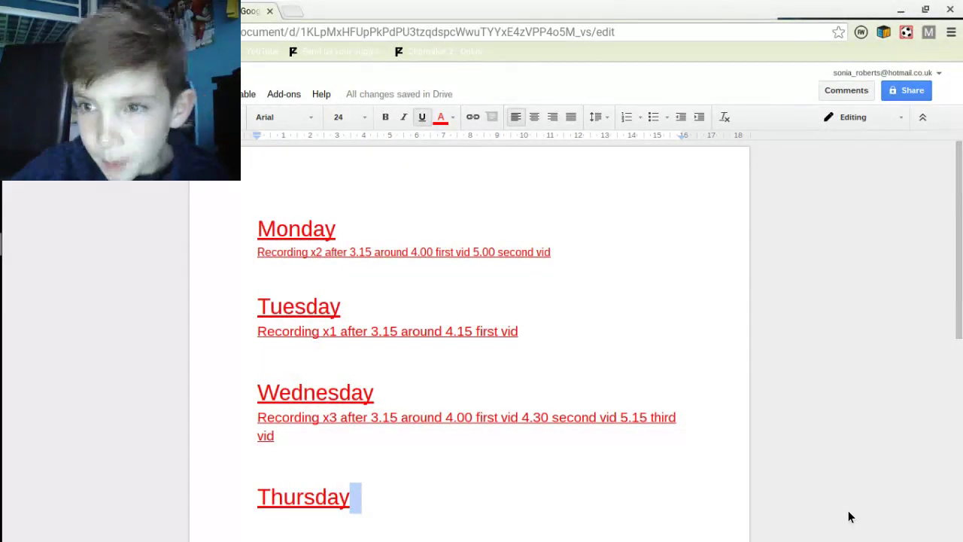
Look through the recording schedule entries from Monday to Thursday.
{"action": "scroll", "coordinate": [470, 338], "scroll_direction": "down", "scroll_amount": 1}
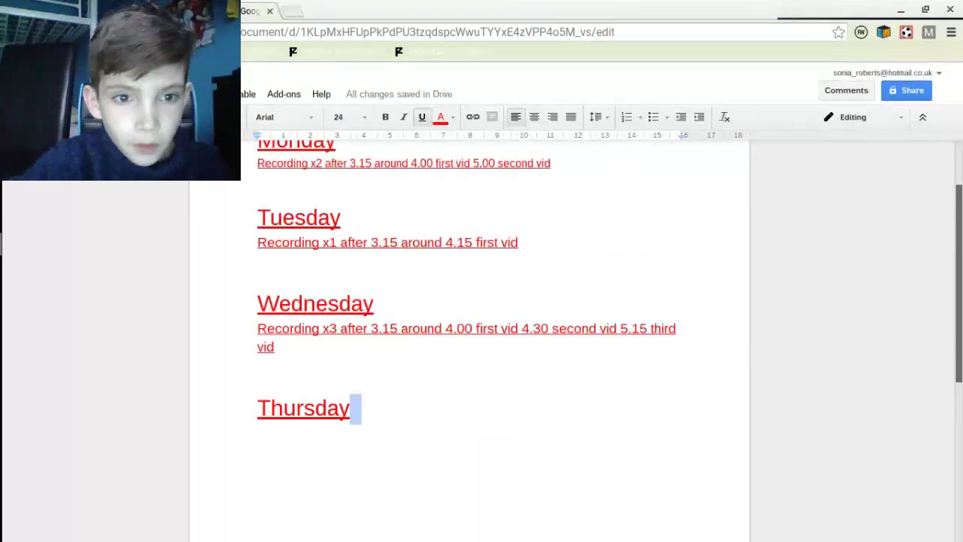
{"action": "scroll", "coordinate": [470, 338], "scroll_direction": "up", "scroll_amount": 1}
{"action": "scroll", "coordinate": [960, 233], "scroll_direction": "up", "scroll_amount": 1}
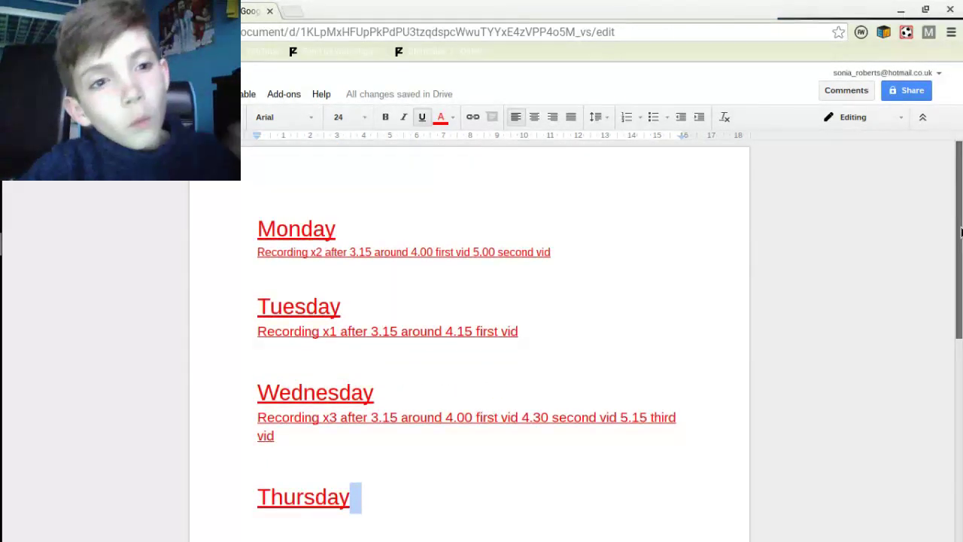
{"action": "scroll", "coordinate": [960, 232], "scroll_direction": "down", "scroll_amount": 3}
{"action": "scroll", "coordinate": [958, 241], "scroll_direction": "up", "scroll_amount": 1}
{"action": "scroll", "coordinate": [955, 240], "scroll_direction": "down", "scroll_amount": 1}
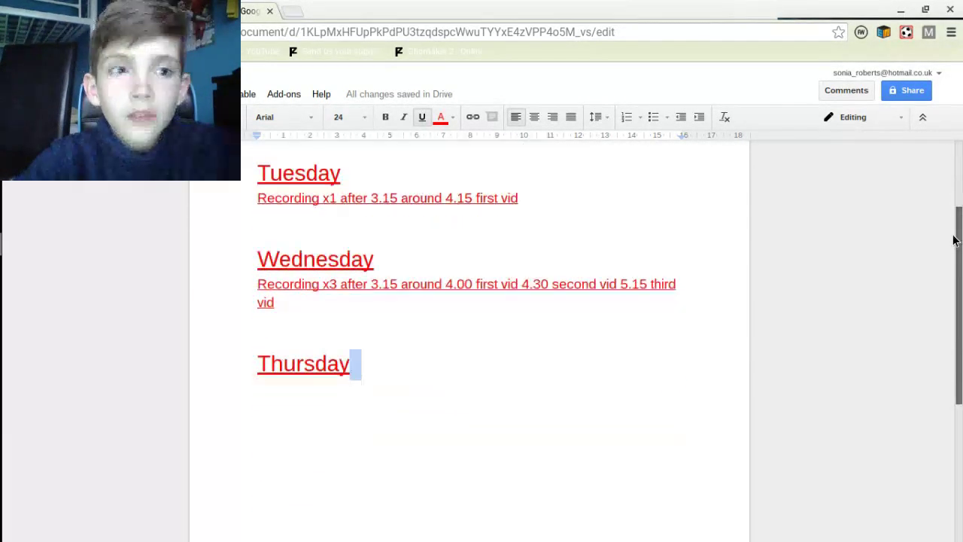
{"action": "scroll", "coordinate": [944, 263], "scroll_direction": "down", "scroll_amount": 1}
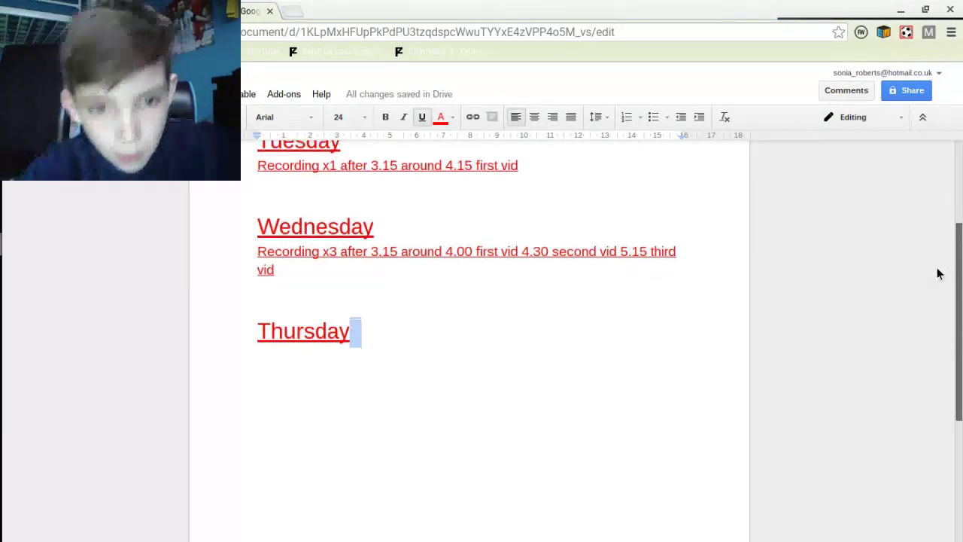
{"action": "scroll", "coordinate": [925, 226], "scroll_direction": "up", "scroll_amount": 3}
{"action": "scroll", "coordinate": [915, 203], "scroll_direction": "down", "scroll_amount": 1}
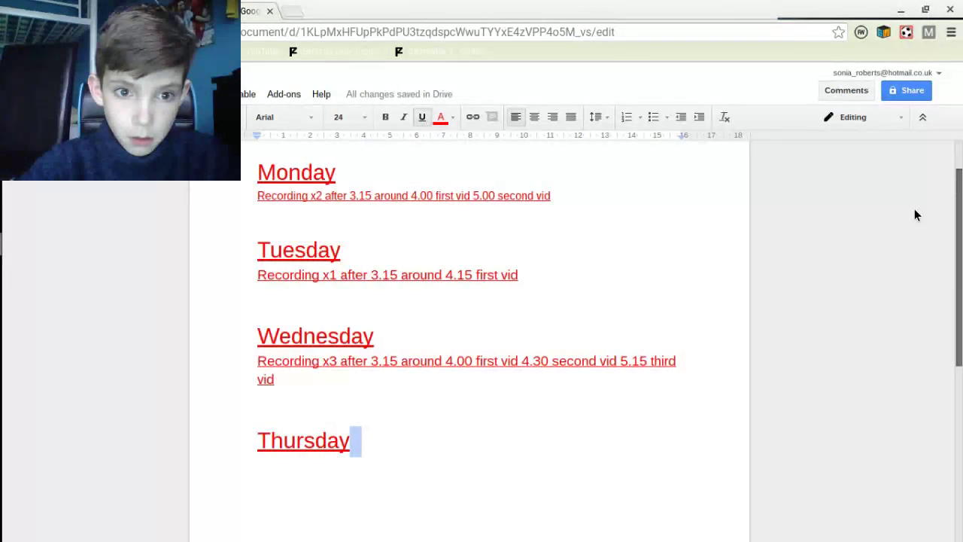
{"action": "scroll", "coordinate": [911, 214], "scroll_direction": "down", "scroll_amount": 1}
{"action": "scroll", "coordinate": [910, 226], "scroll_direction": "down", "scroll_amount": 1}
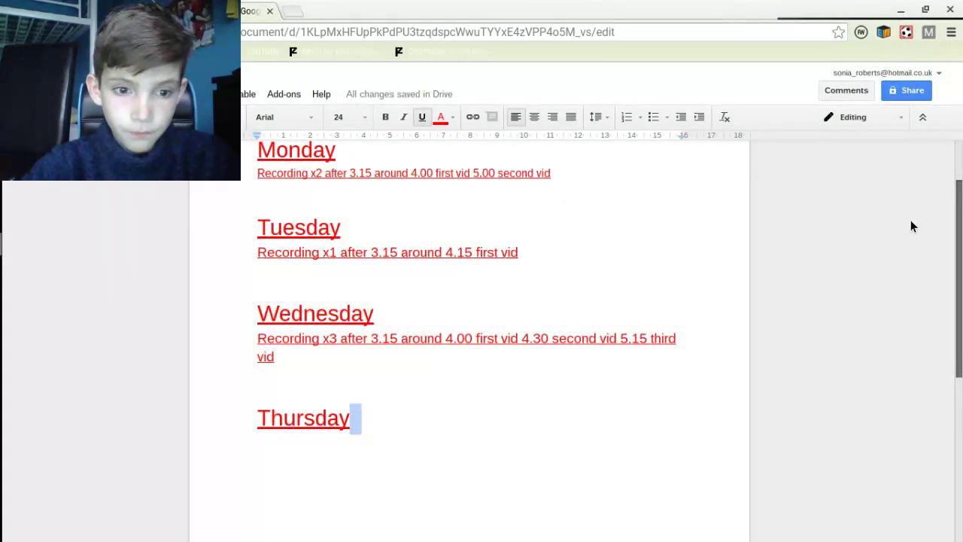
{"action": "scroll", "coordinate": [910, 225], "scroll_direction": "down", "scroll_amount": 2}
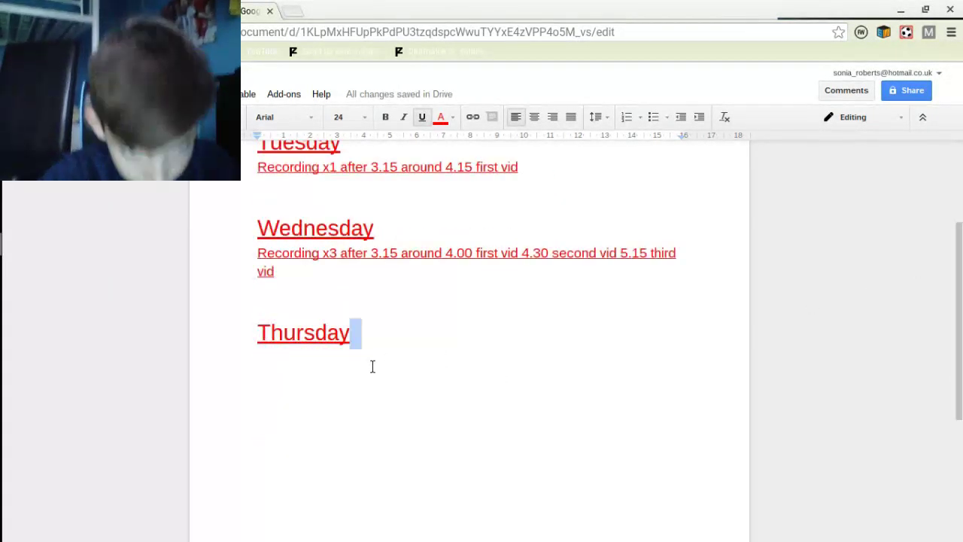
Start a new line directly under the Thursday heading and set its font size to 14.
{"action": "left_click", "coordinate": [407, 337]}
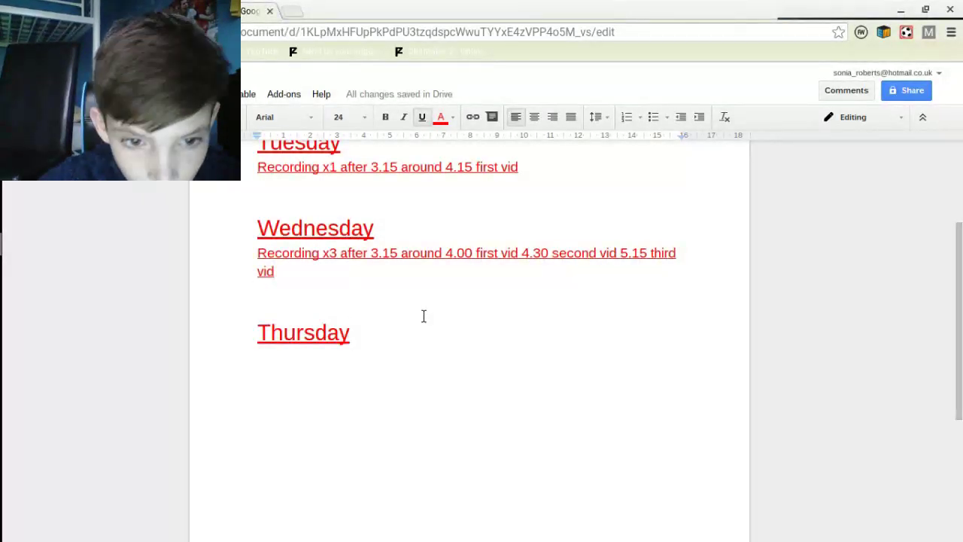
{"action": "key", "text": "Return"}
{"action": "key", "text": "Return"}
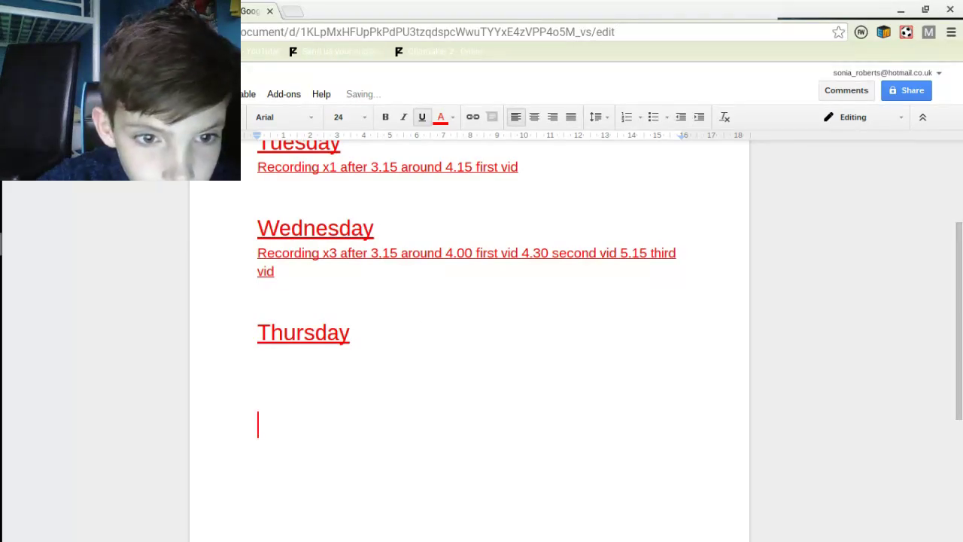
{"action": "key", "text": "BackSpace"}
{"action": "key", "text": "BackSpace"}
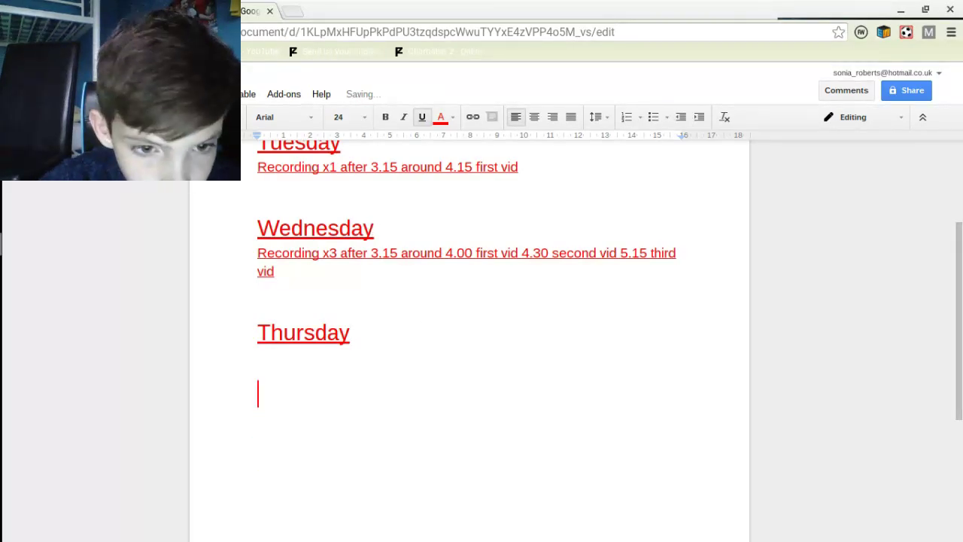
{"action": "left_click", "coordinate": [365, 117]}
{"action": "left_click", "coordinate": [361, 239]}
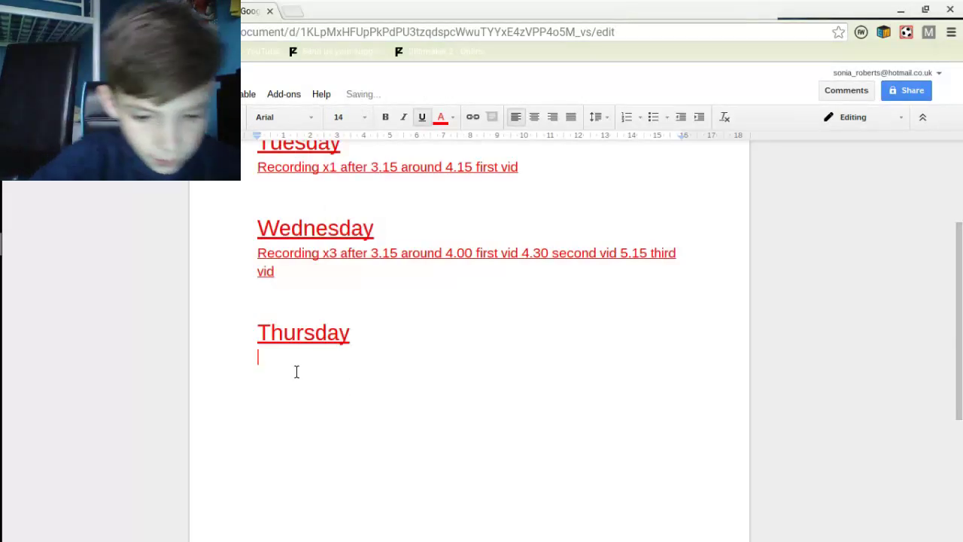
Enter "Recording x2 after 3.15" under the Thursday heading.
{"action": "type", "text": "record"}
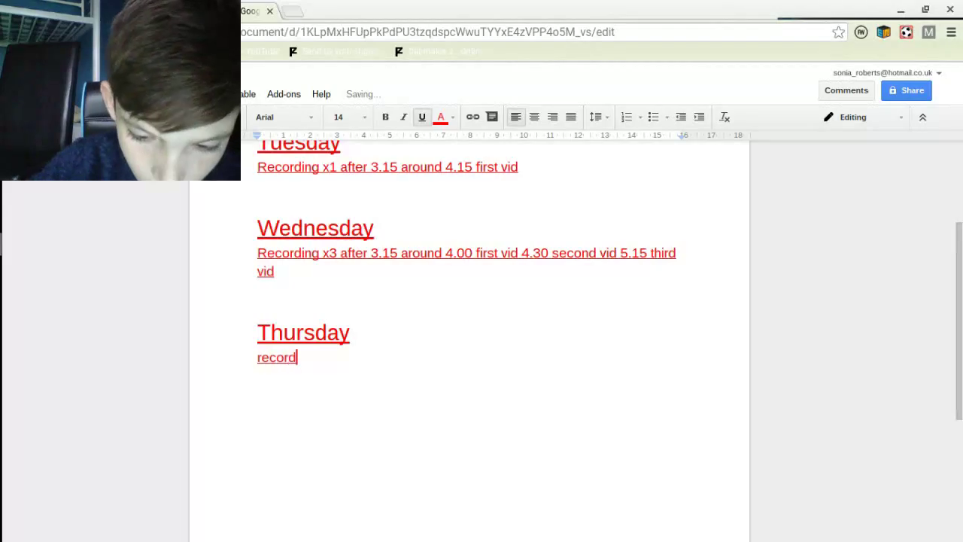
{"action": "type", "text": "ing"}
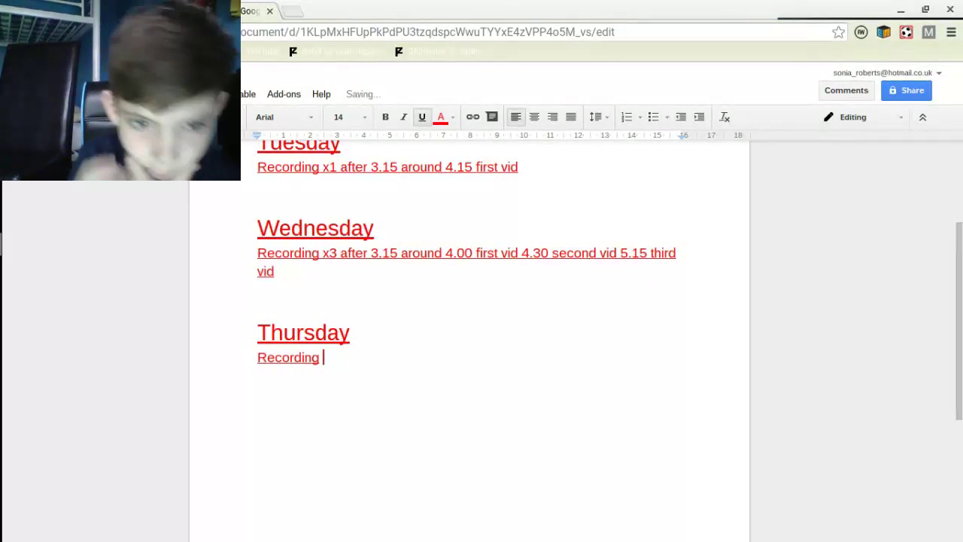
{"action": "type", "text": " x"}
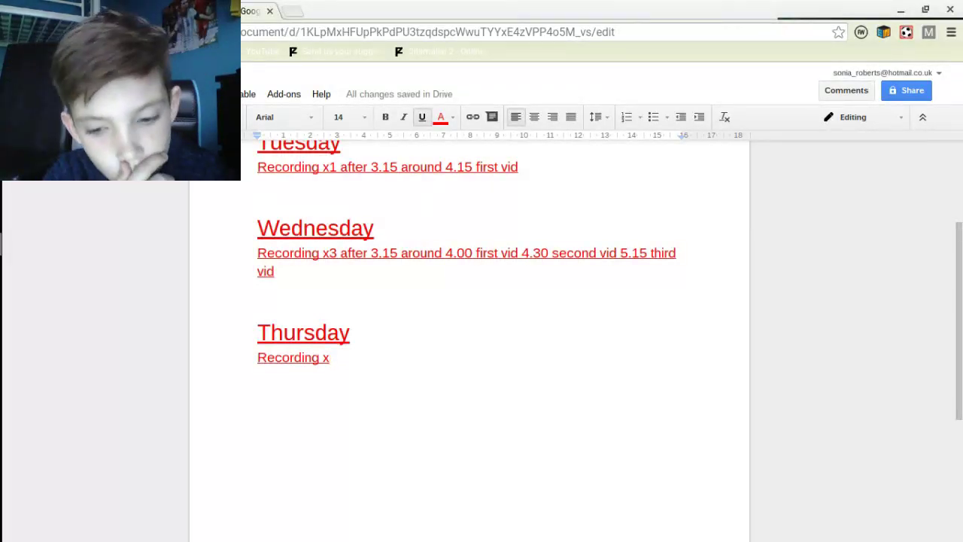
{"action": "type", "text": "2"}
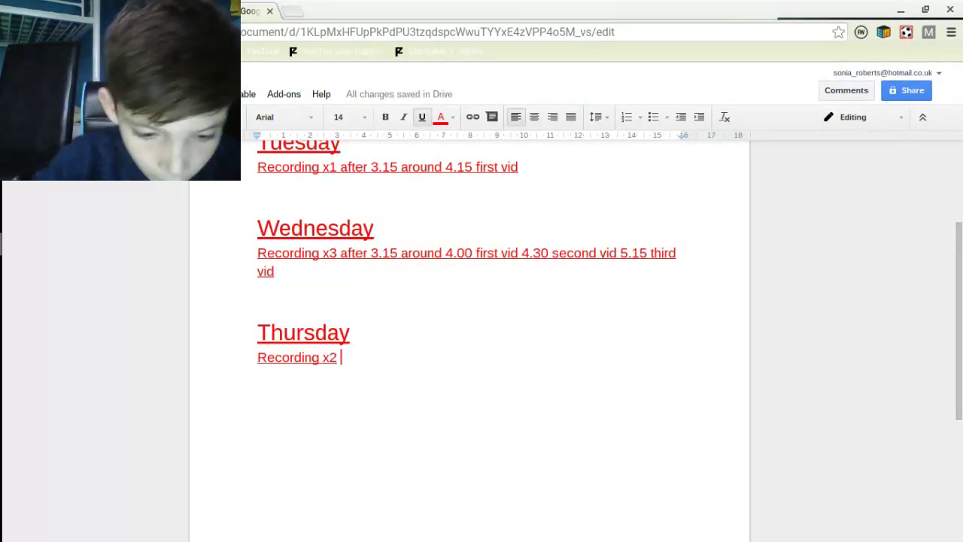
{"action": "type", "text": " after"}
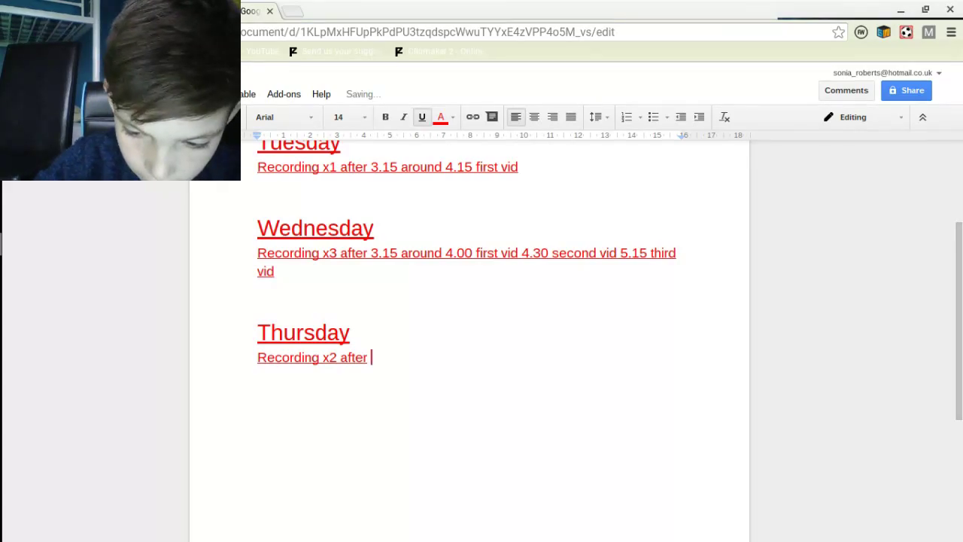
{"action": "type", "text": " 3.15"}
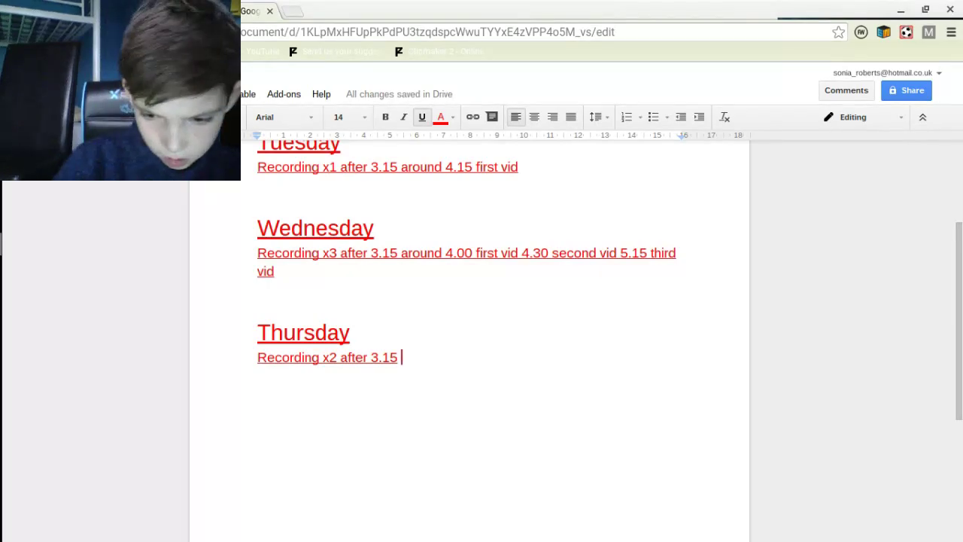
Continue the Thursday entry with the video times "4.00 first vid 4.45".
{"action": "type", "text": "4"}
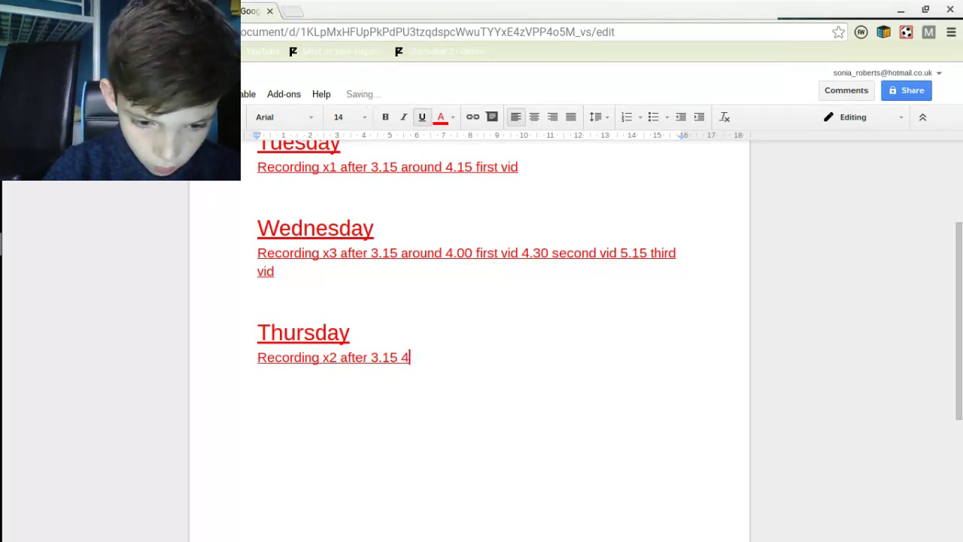
{"action": "key", "text": "BackSpace"}
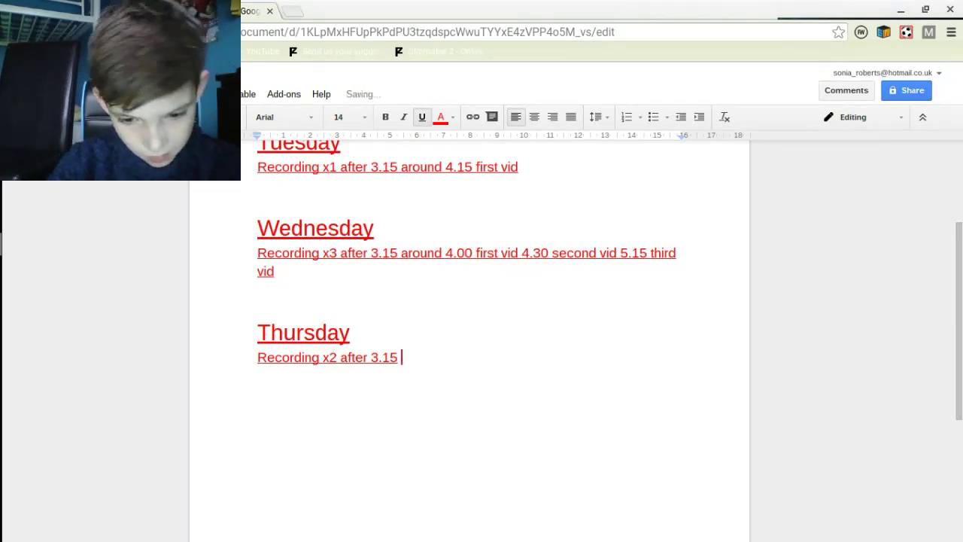
{"action": "type", "text": "4"}
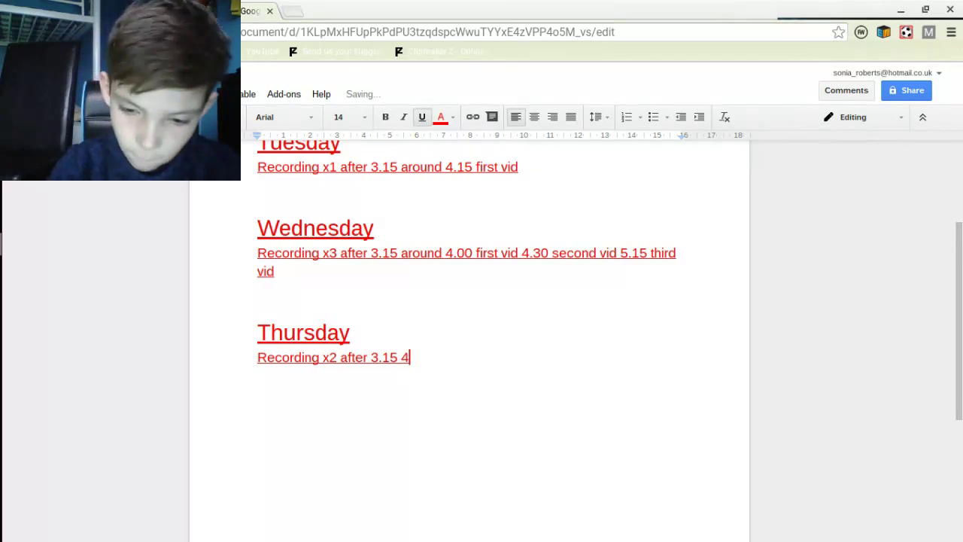
{"action": "type", "text": ".00"}
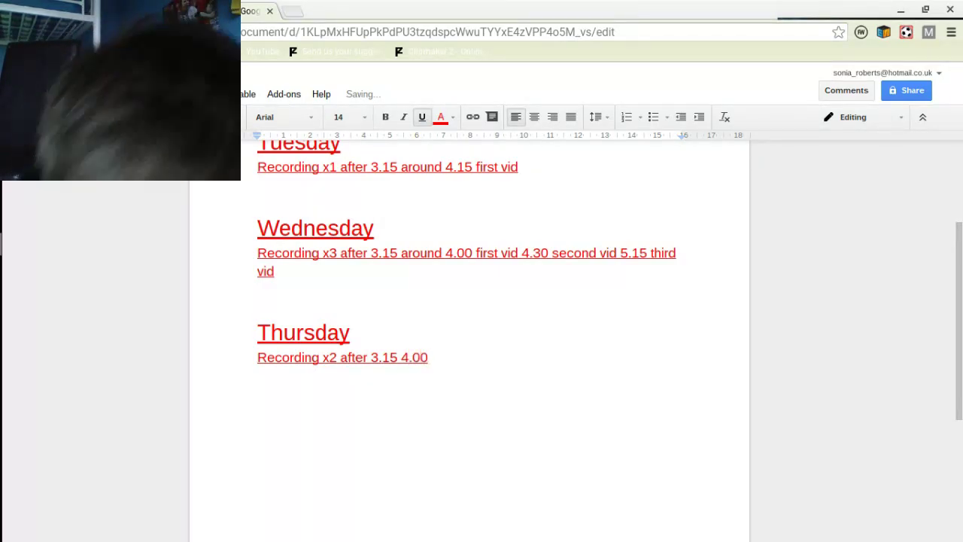
{"action": "type", "text": " fird"}
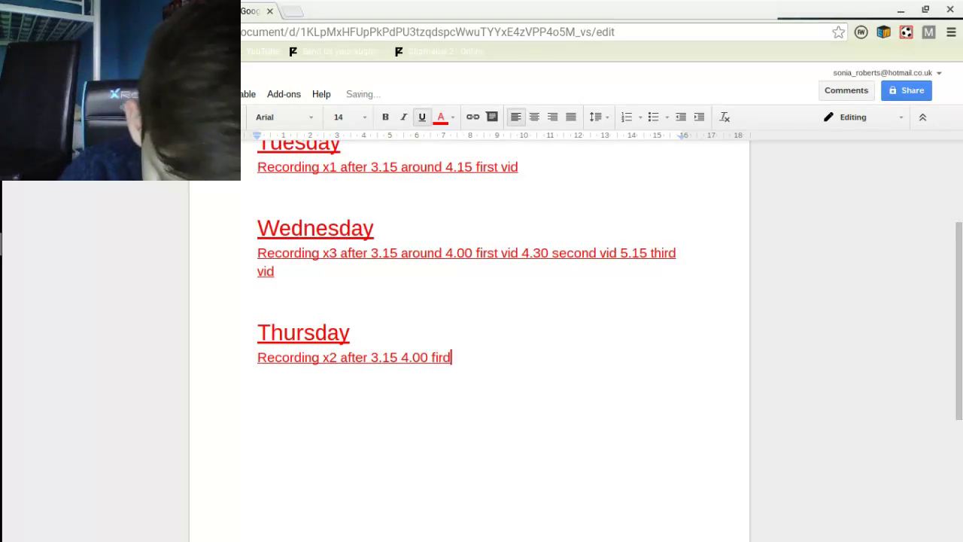
{"action": "key", "text": "BackSpace"}
{"action": "type", "text": "st vid"}
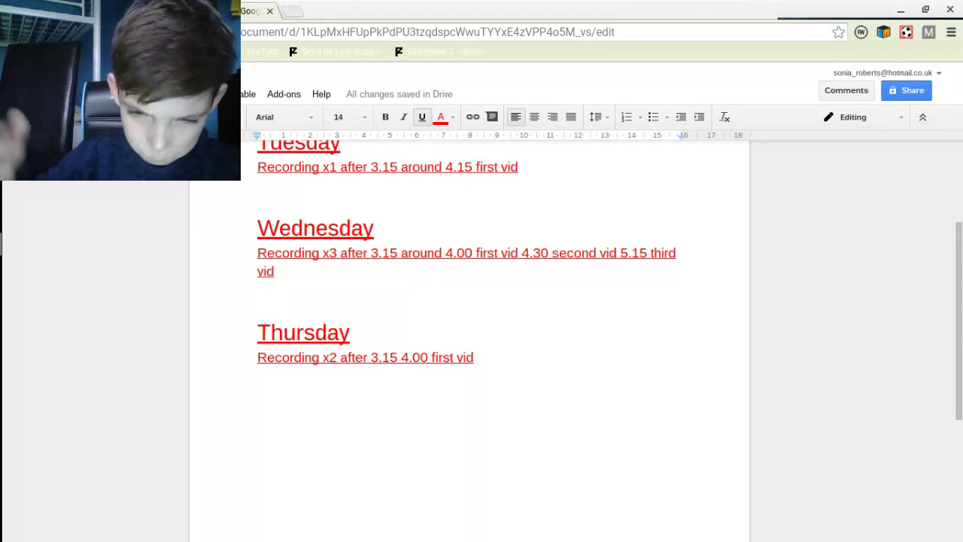
{"action": "type", "text": "4"}
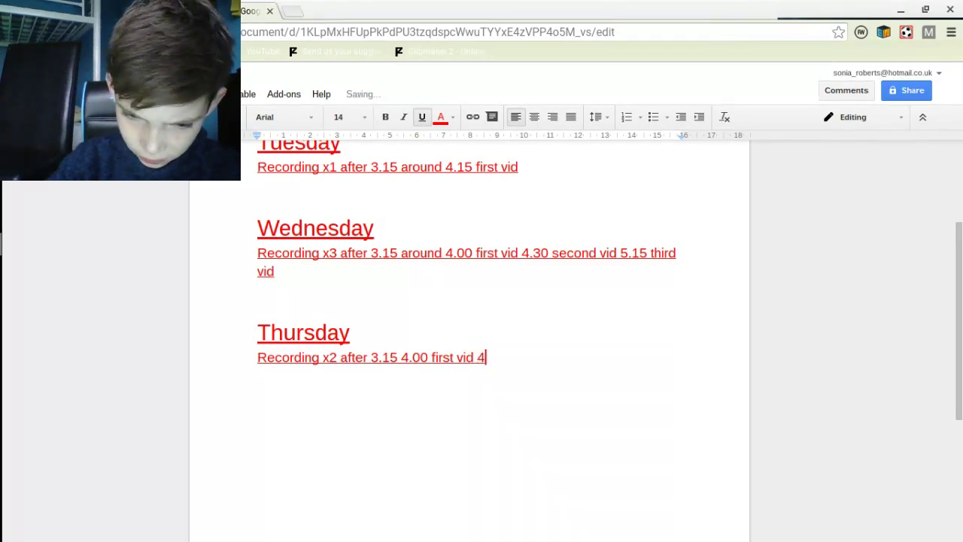
{"action": "type", "text": ".45"}
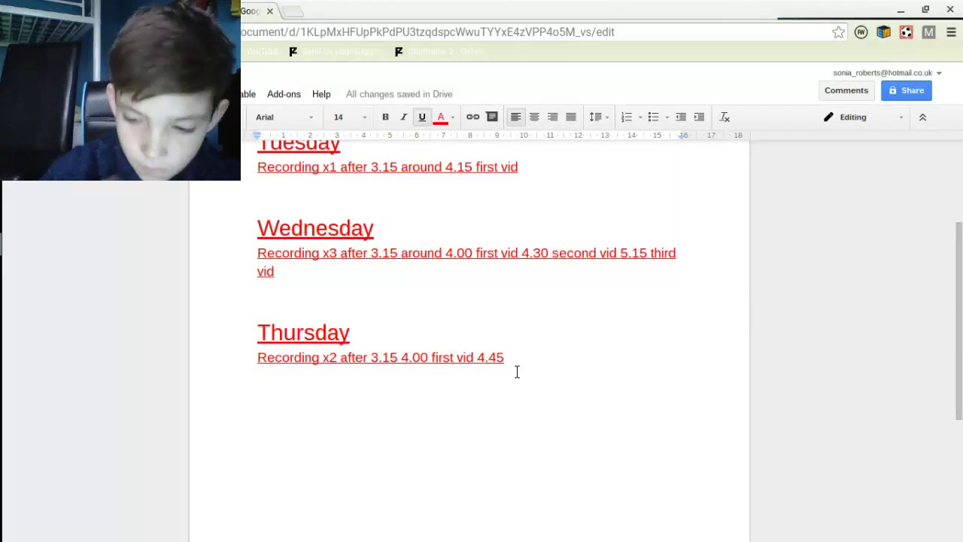
Add a full stop at the end of the Thursday, Wednesday, Tuesday and Monday entries.
{"action": "type", "text": "."}
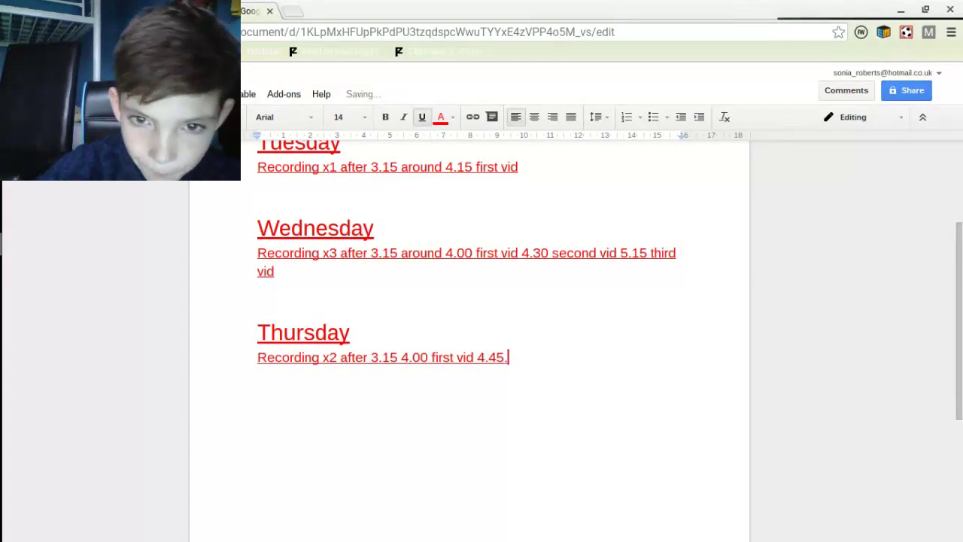
{"action": "left_click", "coordinate": [285, 279]}
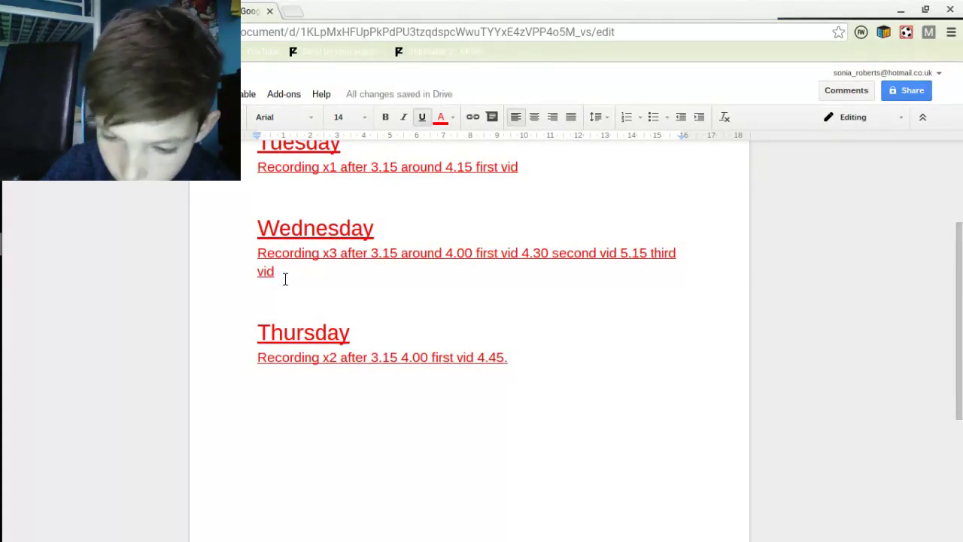
{"action": "type", "text": "."}
{"action": "left_click", "coordinate": [534, 179]}
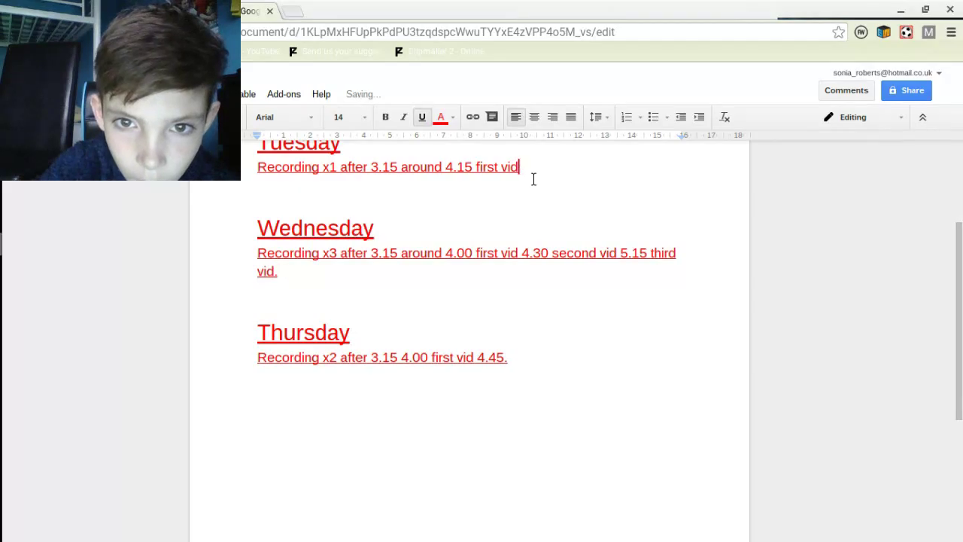
{"action": "type", "text": "."}
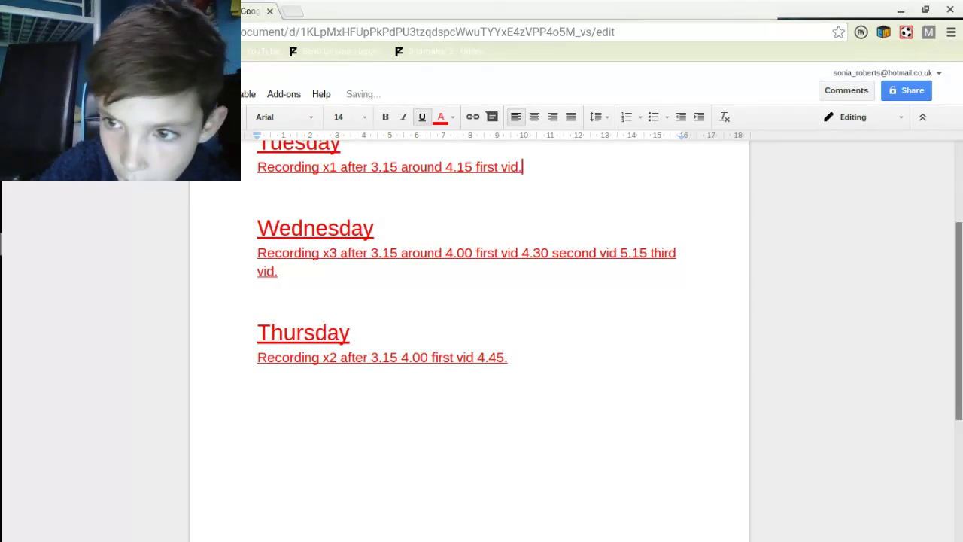
{"action": "scroll", "coordinate": [692, 213], "scroll_direction": "up", "scroll_amount": 2}
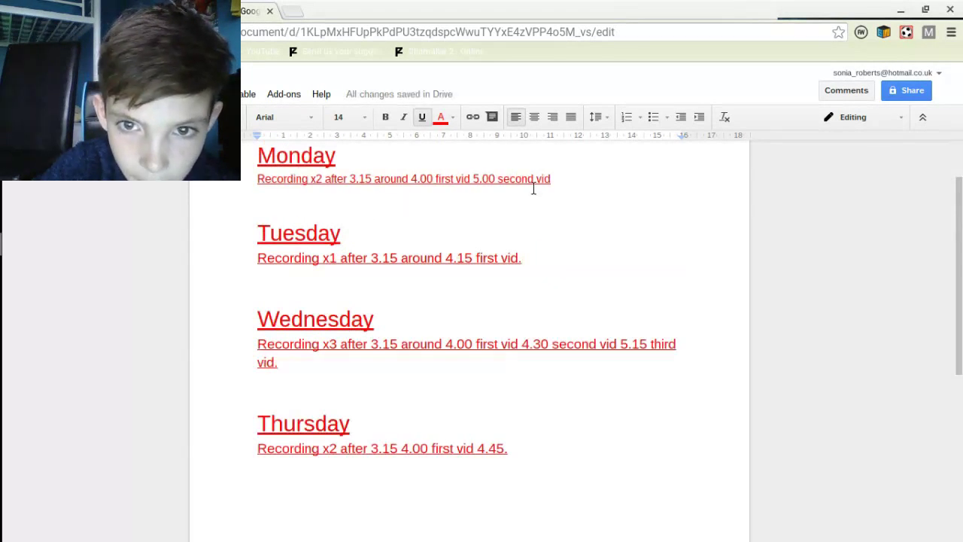
{"action": "left_click", "coordinate": [560, 180]}
{"action": "type", "text": "."}
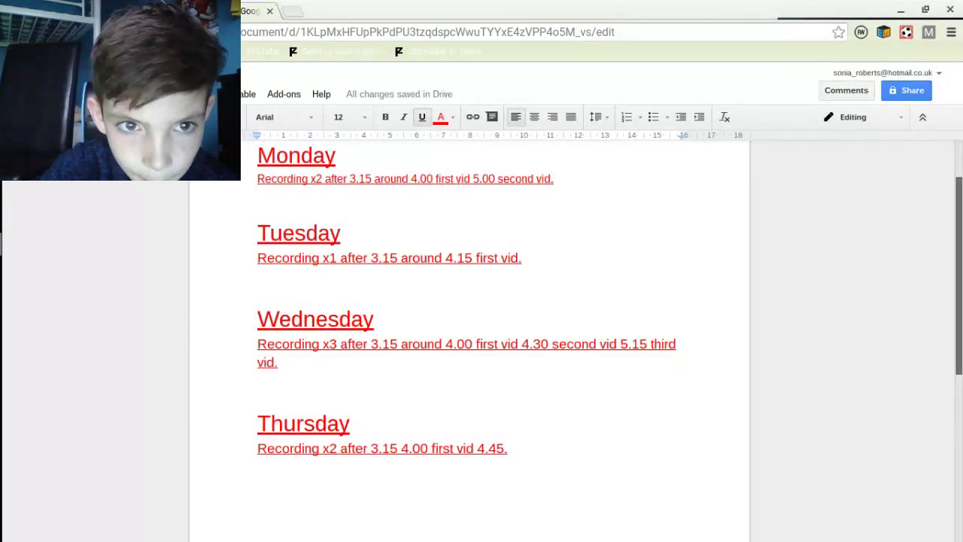
Start a new line below the Thursday entry, leaving a blank line between, and set its font size to 24.
{"action": "scroll", "coordinate": [662, 426], "scroll_direction": "down", "scroll_amount": 3}
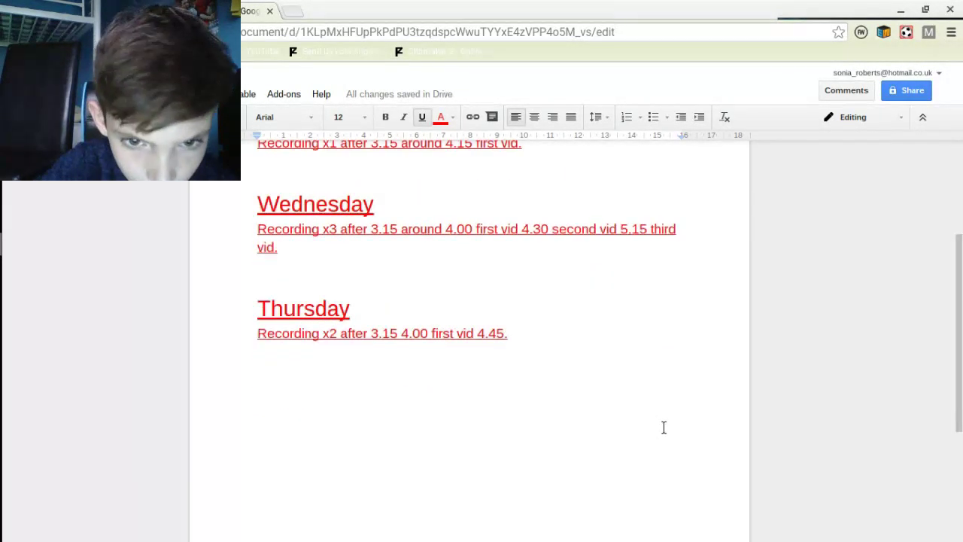
{"action": "double_click", "coordinate": [541, 339]}
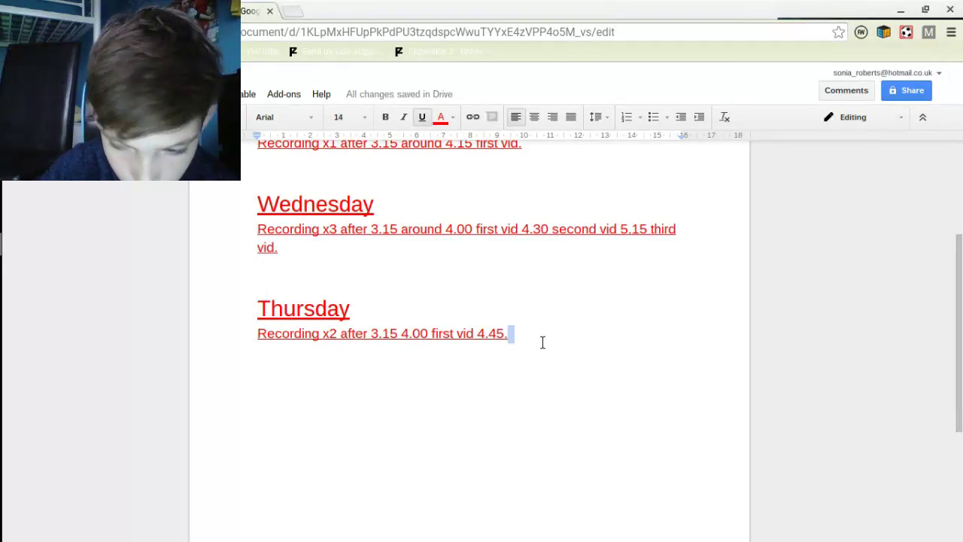
{"action": "left_click", "coordinate": [542, 340]}
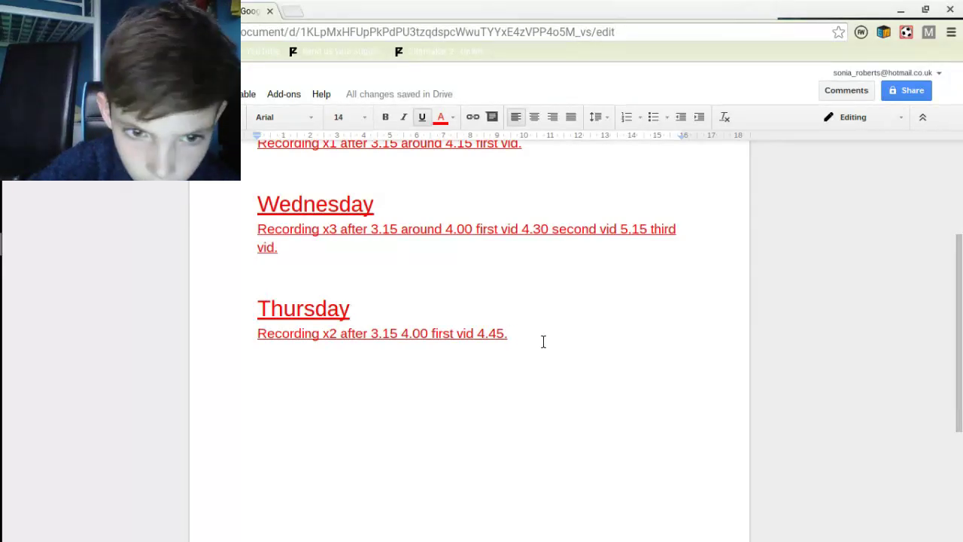
{"action": "key", "text": "Return"}
{"action": "key", "text": "Return"}
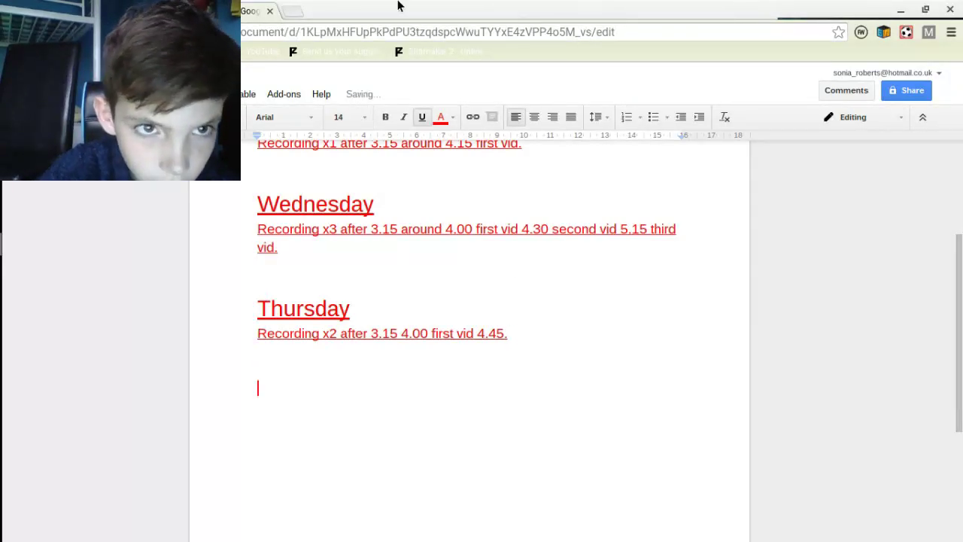
{"action": "left_click", "coordinate": [286, 120]}
{"action": "left_click", "coordinate": [353, 118]}
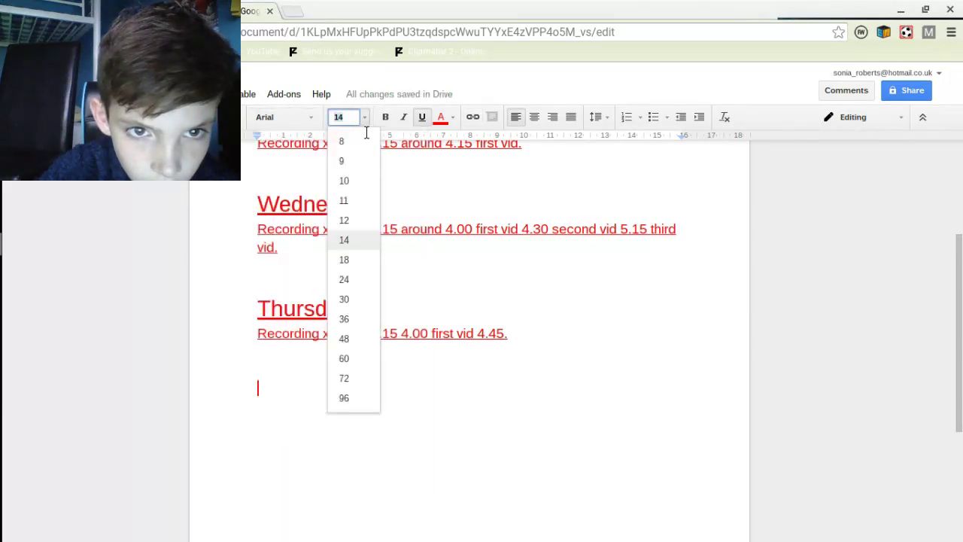
{"action": "left_click", "coordinate": [358, 283]}
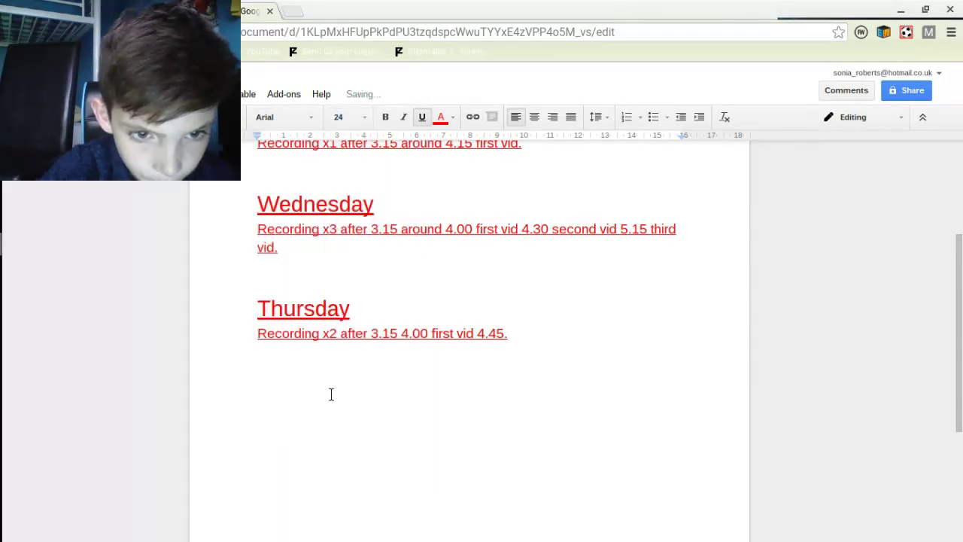
{"action": "type", "text": "bh"}
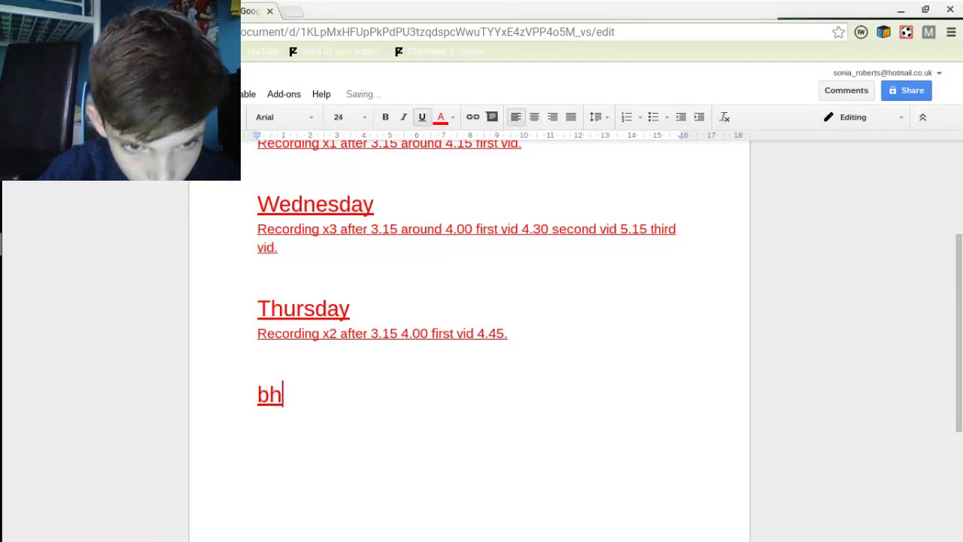
{"action": "key", "text": "BackSpace"}
{"action": "key", "text": "BackSpace"}
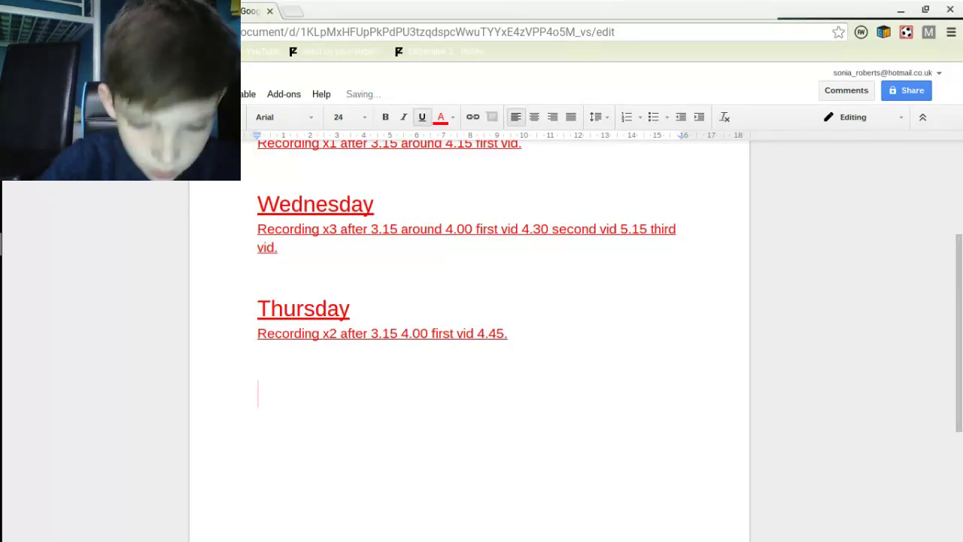
{"action": "type", "text": "fr"}
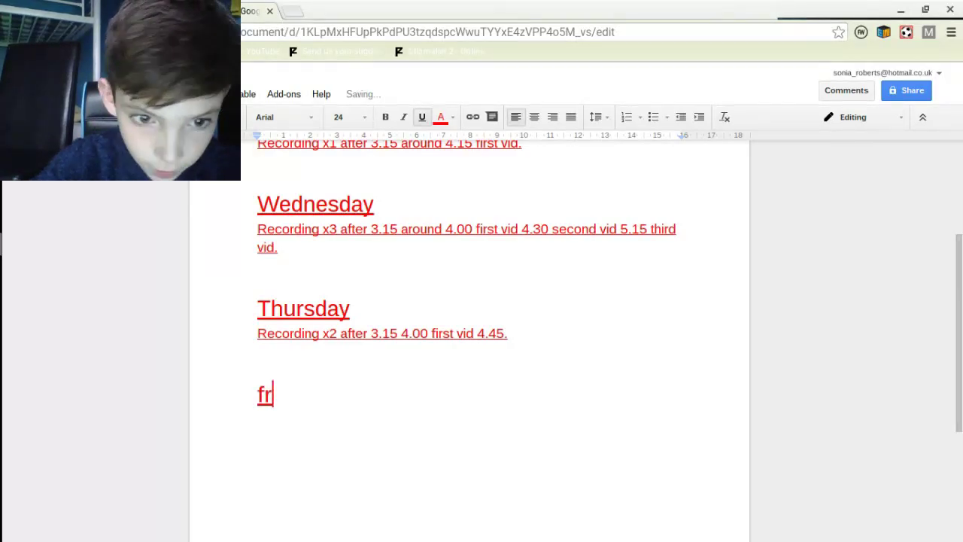
{"action": "key", "text": "BackSpace"}
{"action": "key", "text": "BackSpace"}
Enter the heading "Friday" and start a new line directly under it with font size 14.
{"action": "type", "text": "F"}
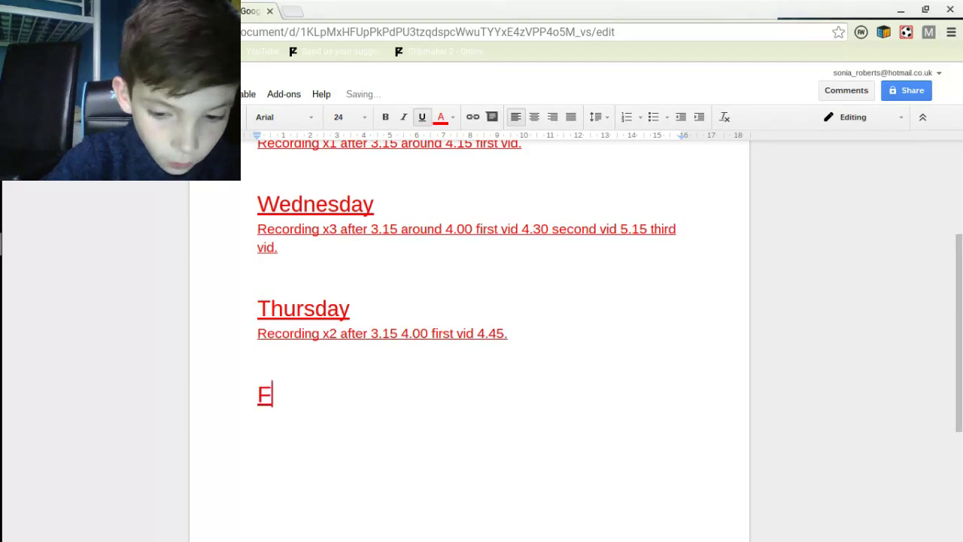
{"action": "type", "text": "riday"}
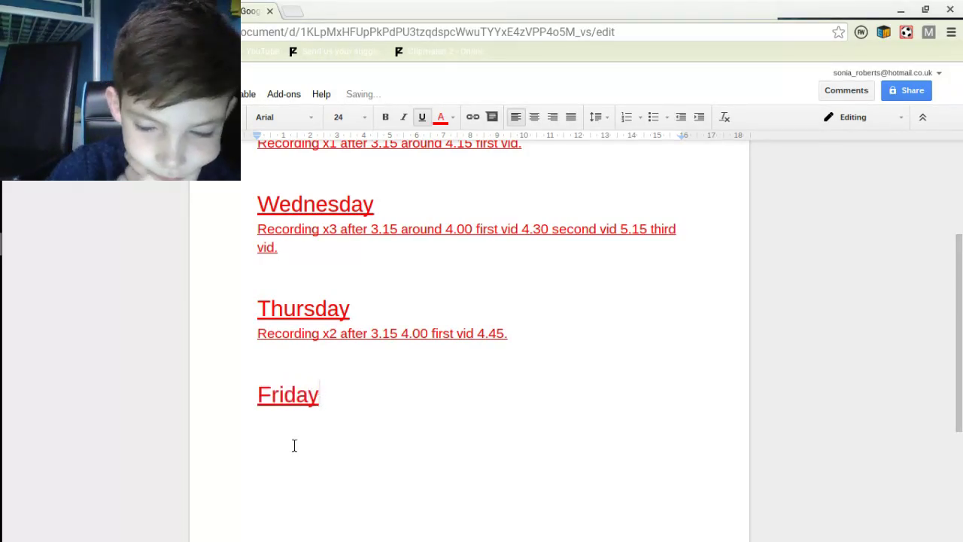
{"action": "key", "text": "Return"}
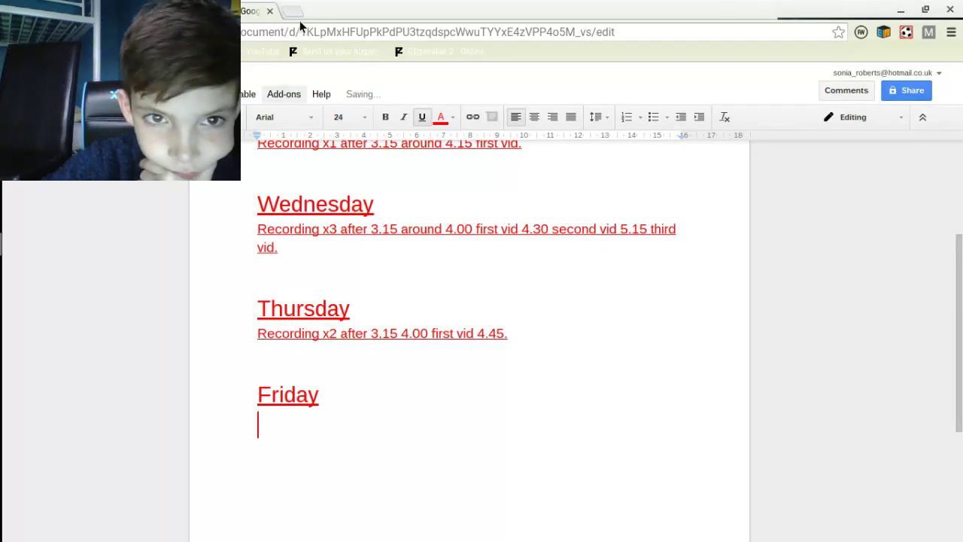
{"action": "left_click", "coordinate": [346, 117]}
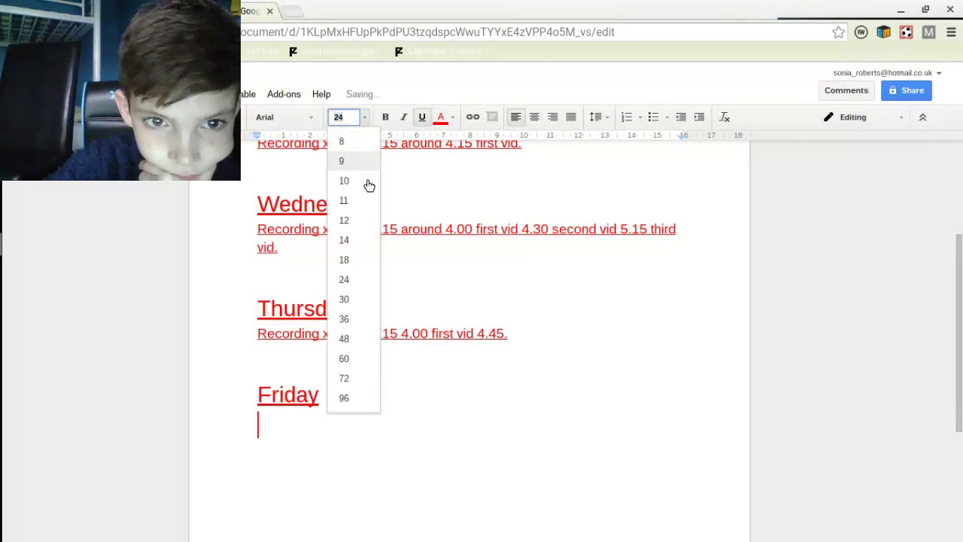
{"action": "left_click", "coordinate": [358, 238]}
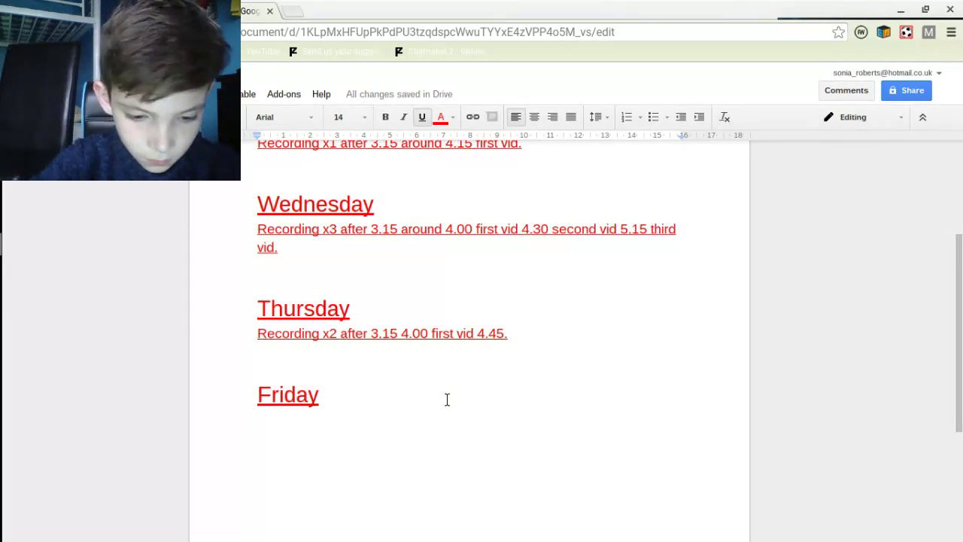
{"action": "type", "text": "x"}
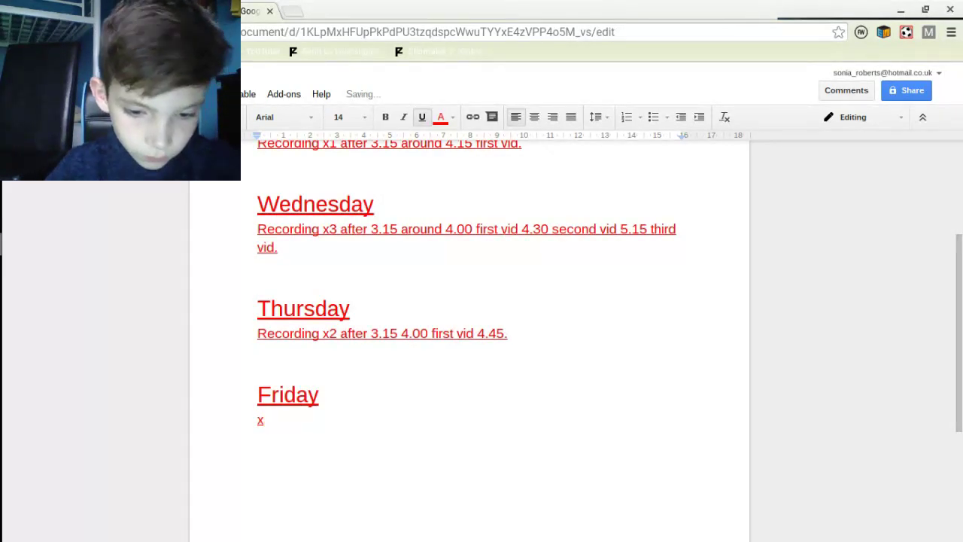
{"action": "type", "text": "5"}
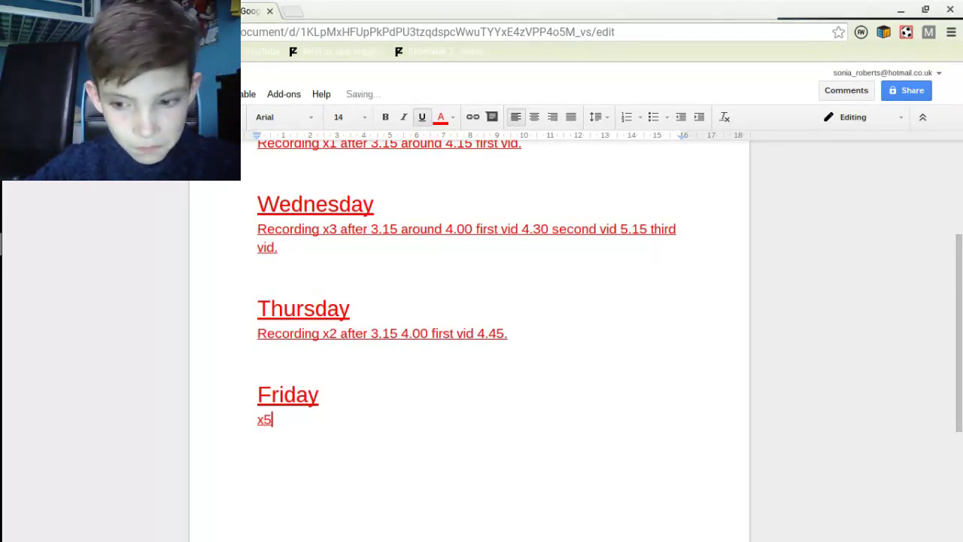
{"action": "key", "text": "BackSpace"}
{"action": "type", "text": "4"}
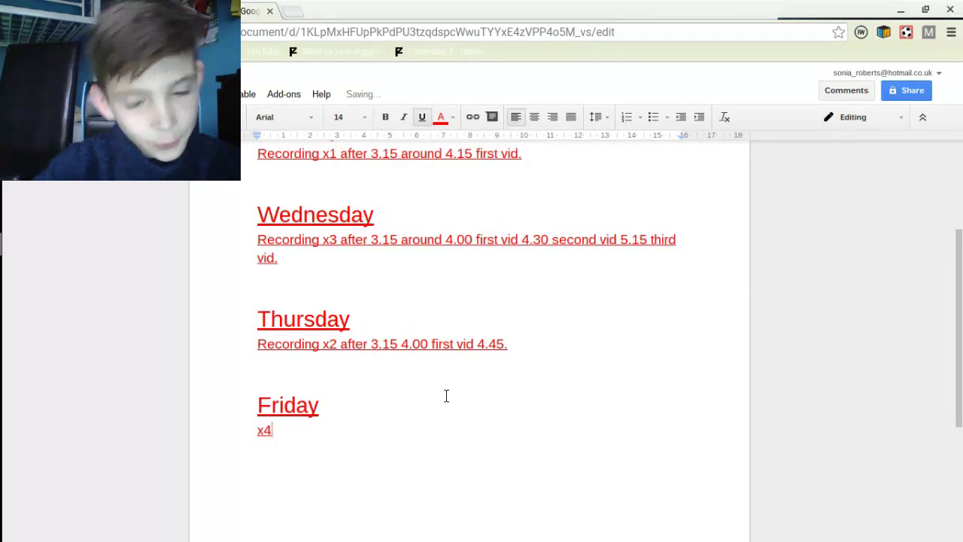
{"action": "key", "text": "BackSpace"}
{"action": "key", "text": "BackSpace"}
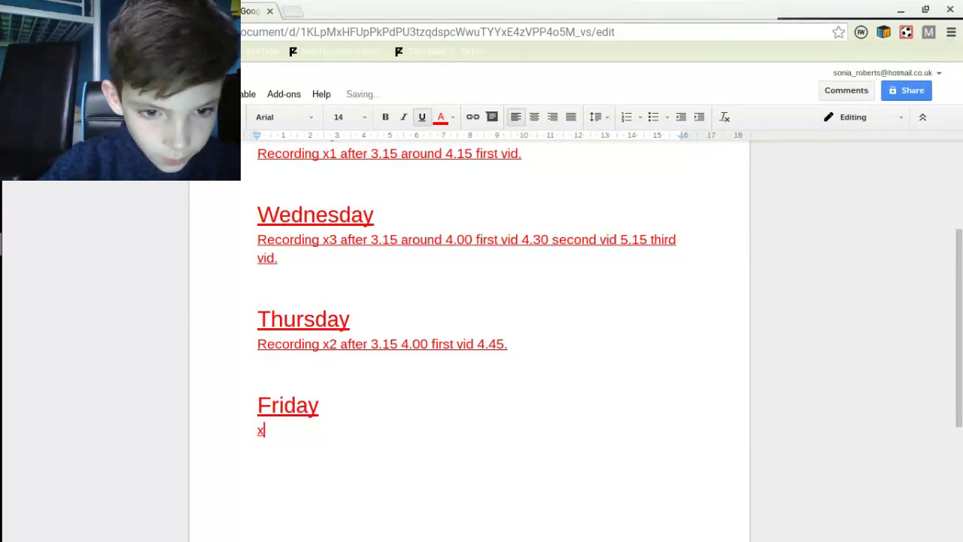
Enter "Recording x4 after 3.15" under the Friday heading.
{"action": "type", "text": "recor"}
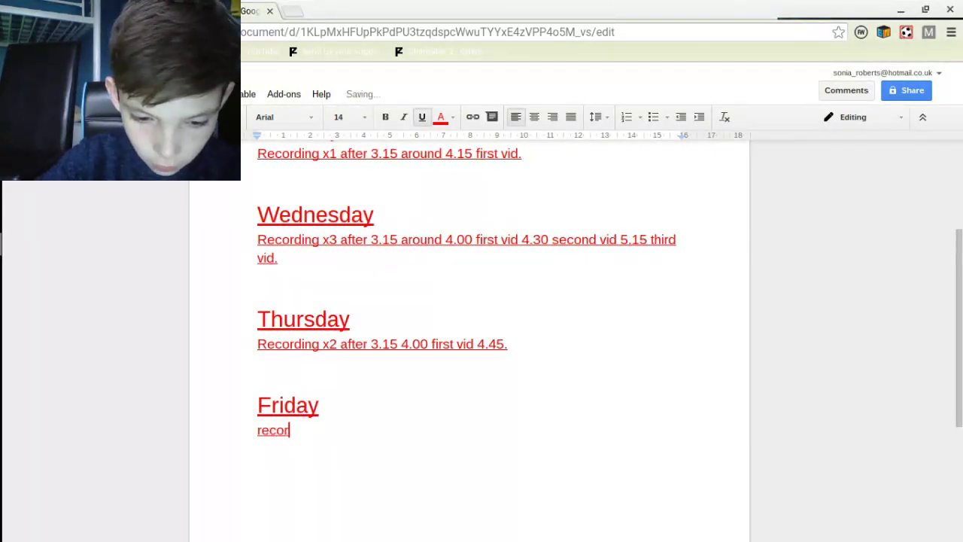
{"action": "type", "text": "ding "}
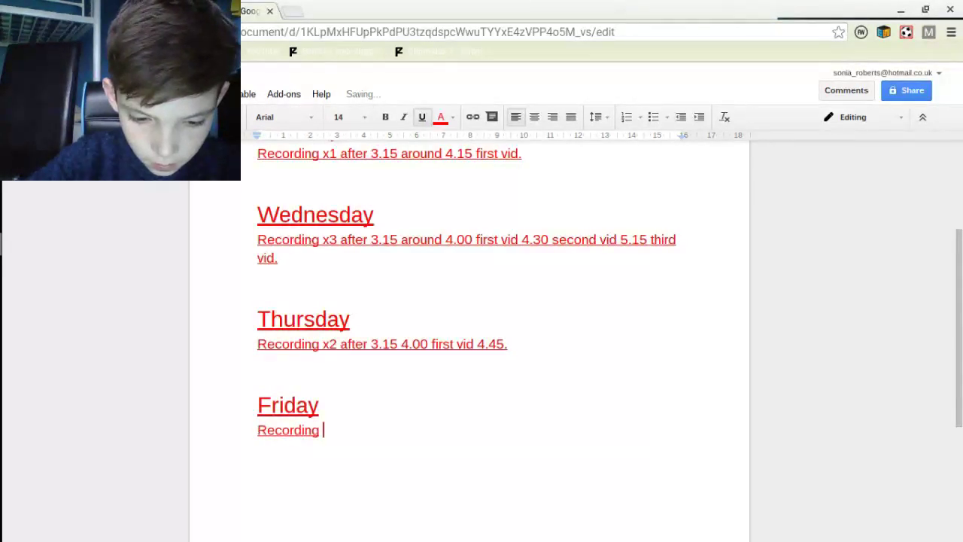
{"action": "type", "text": "x4 "}
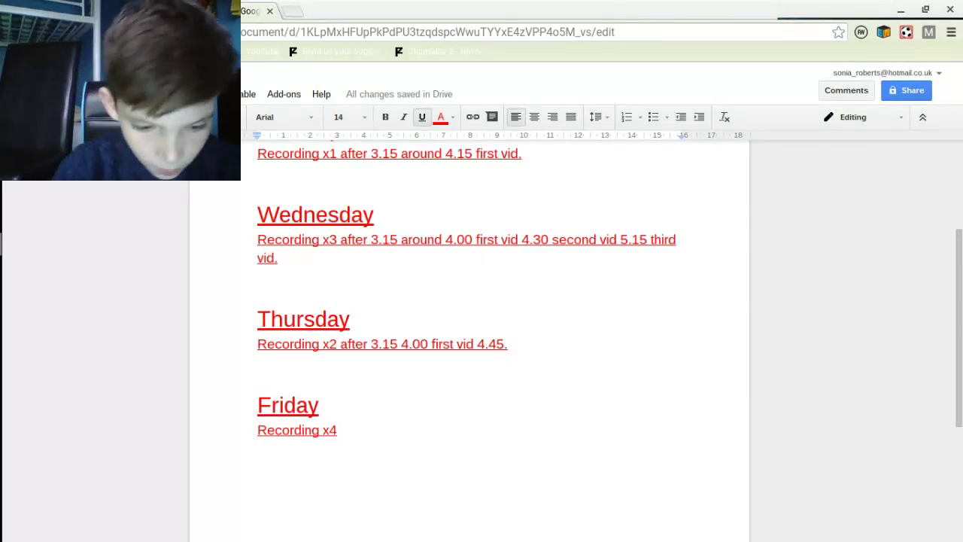
{"action": "type", "text": "after 3"}
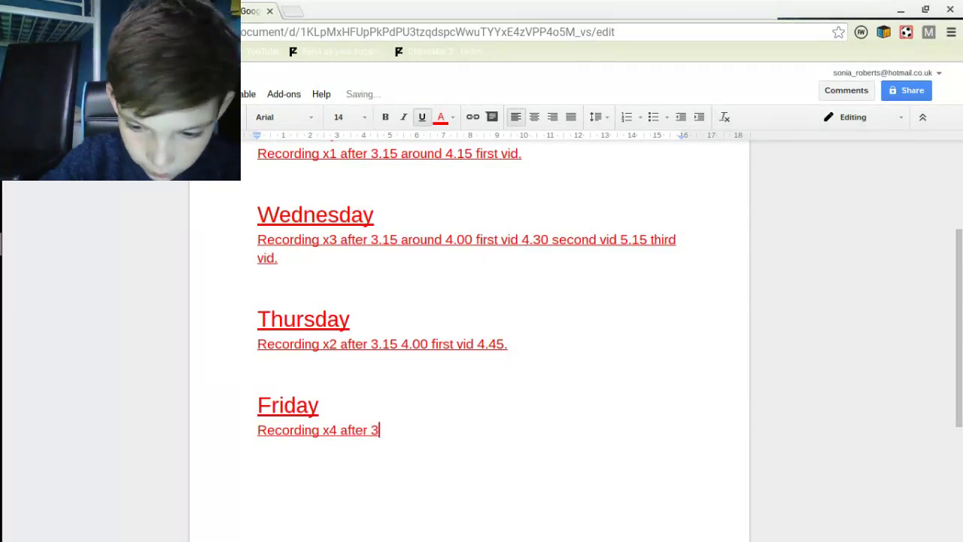
{"action": "type", "text": ".15"}
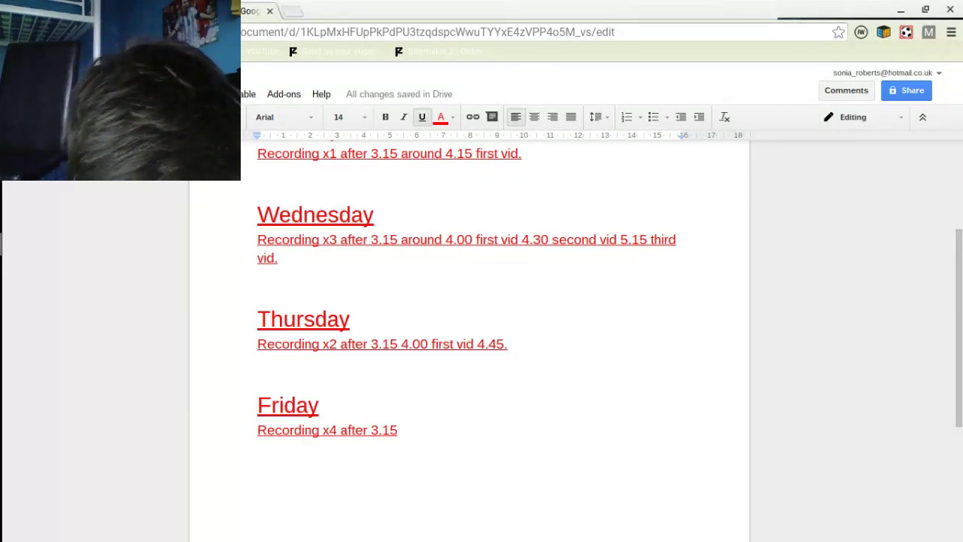
{"action": "type", "text": "g"}
{"action": "key", "text": "BackSpace"}
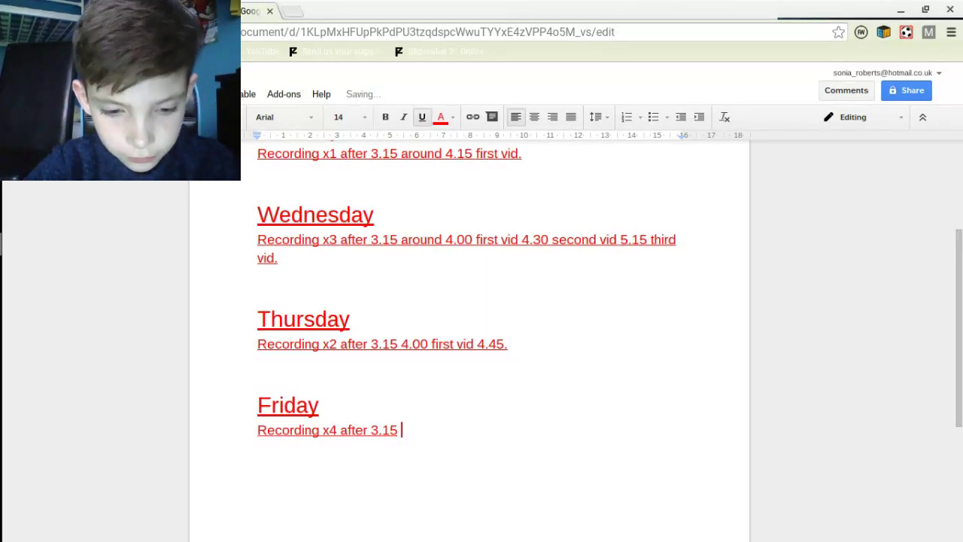
{"action": "type", "text": "3."}
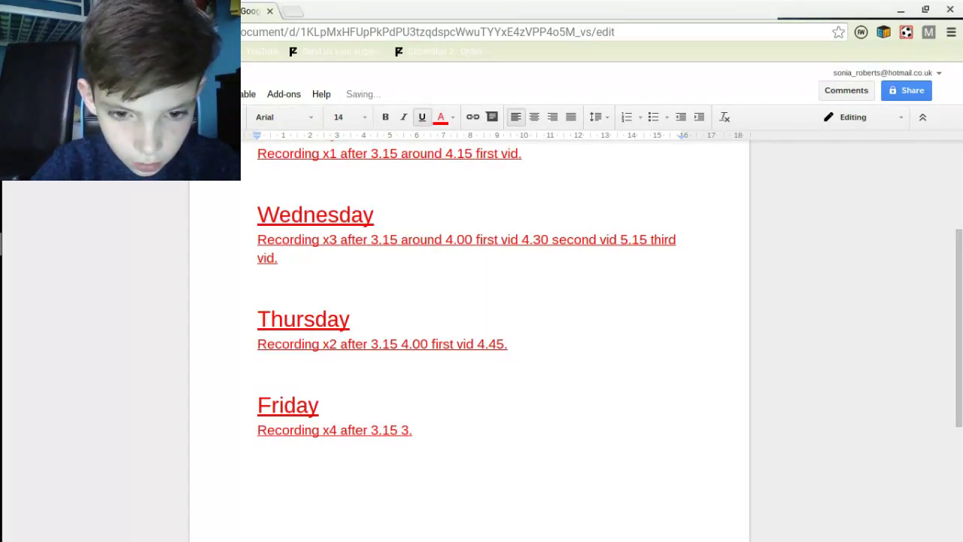
{"action": "key", "text": "BackSpace"}
{"action": "key", "text": "BackSpace"}
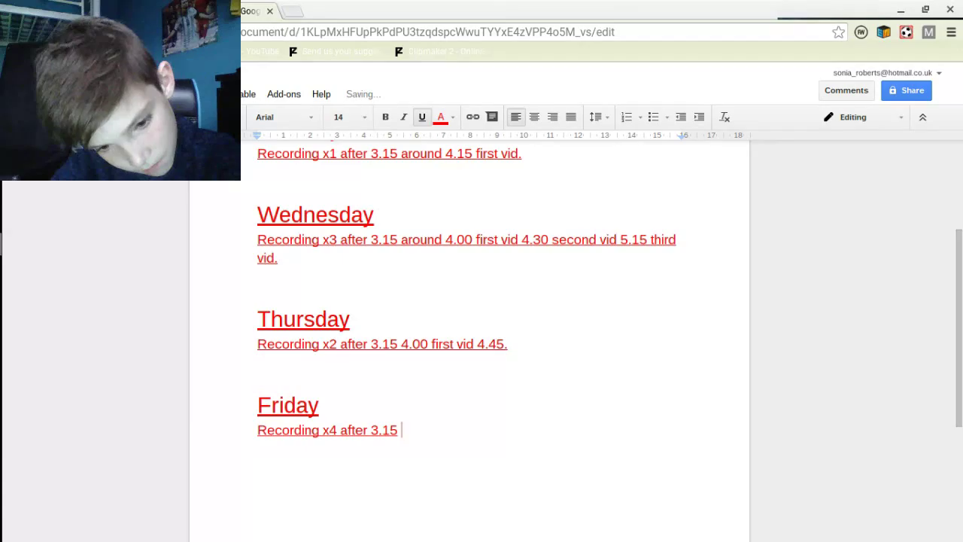
Continue the Friday entry with the video times "4.00 first vid 4.30 second vid".
{"action": "type", "text": "4.00"}
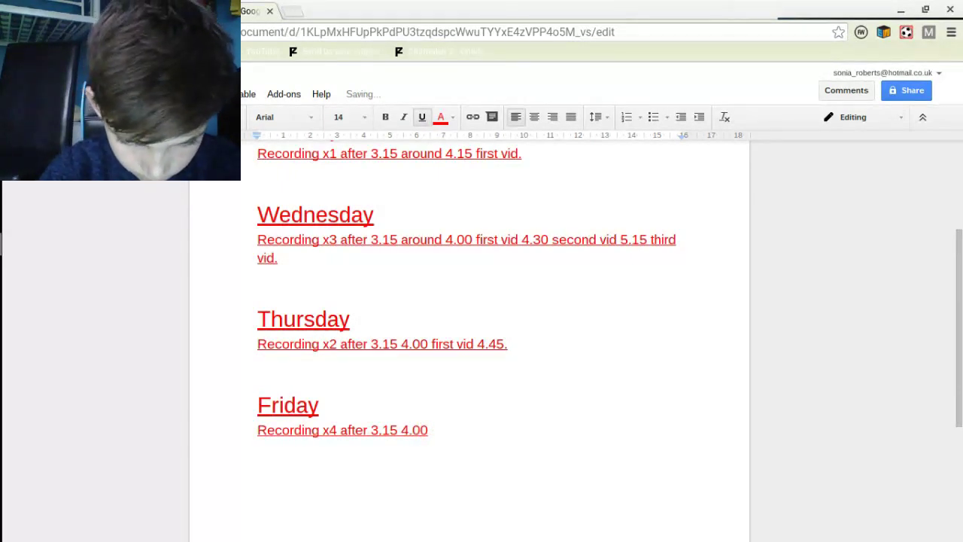
{"action": "type", "text": " first vid"}
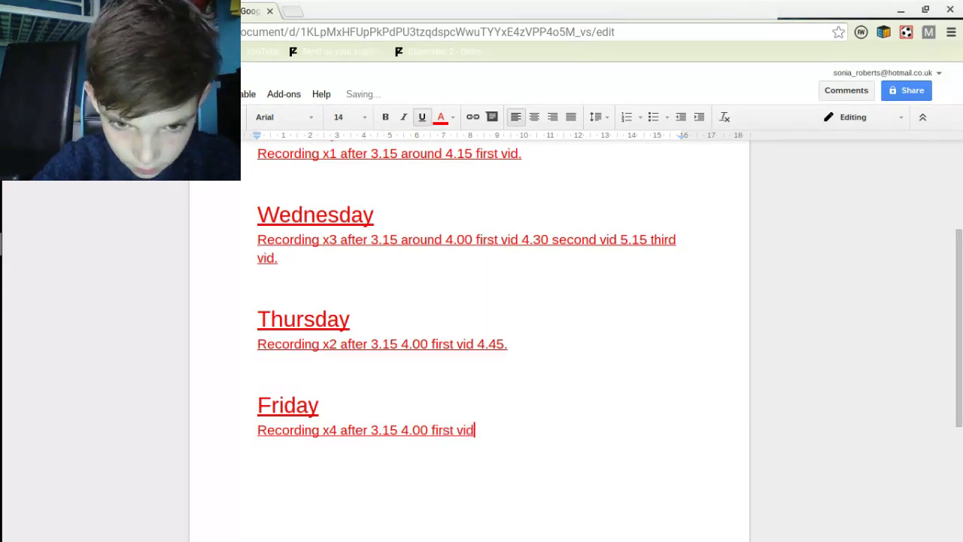
{"action": "type", "text": "4"}
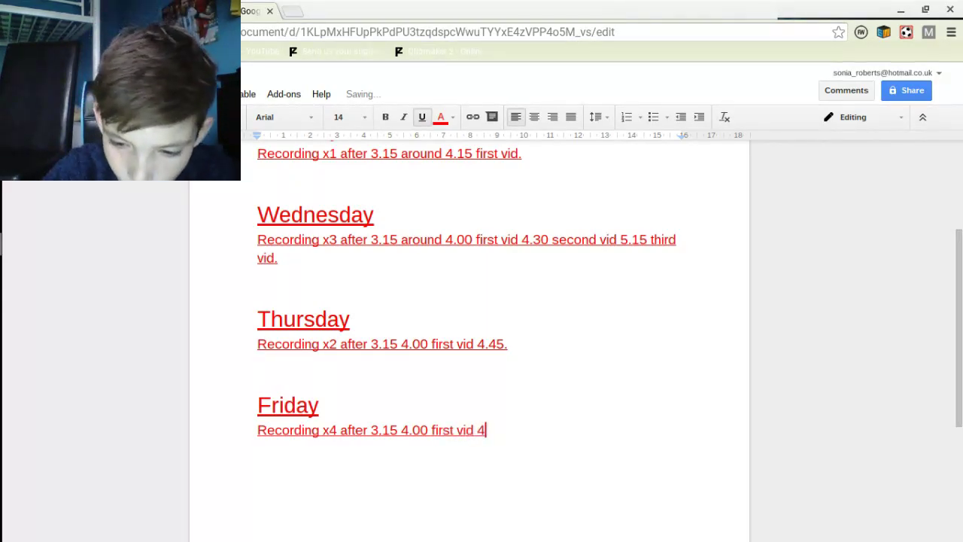
{"action": "type", "text": ".30 "}
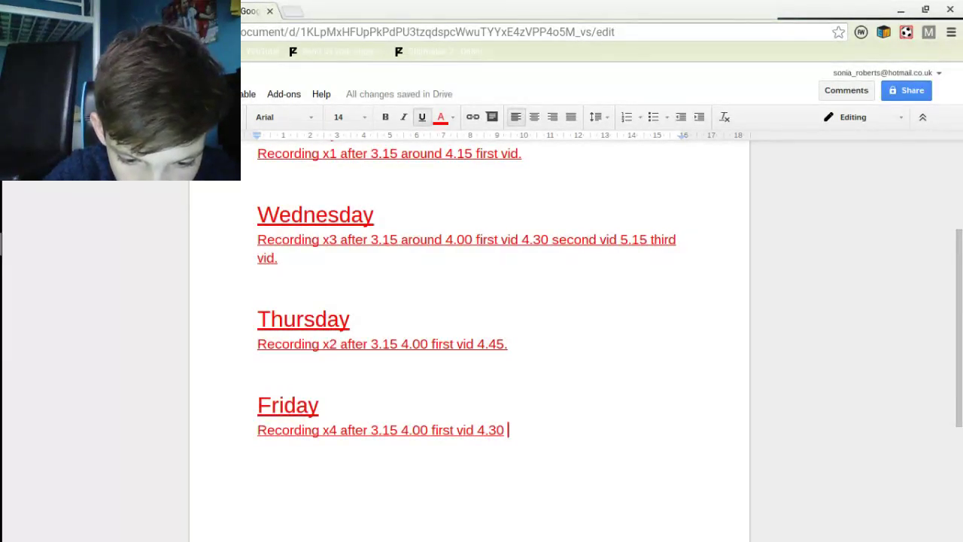
{"action": "type", "text": "secon"}
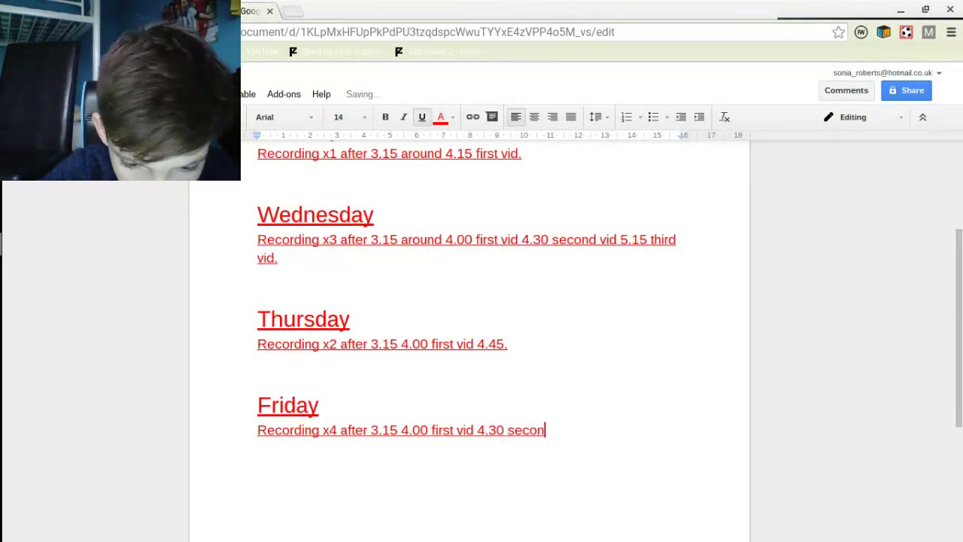
{"action": "type", "text": "d vid "}
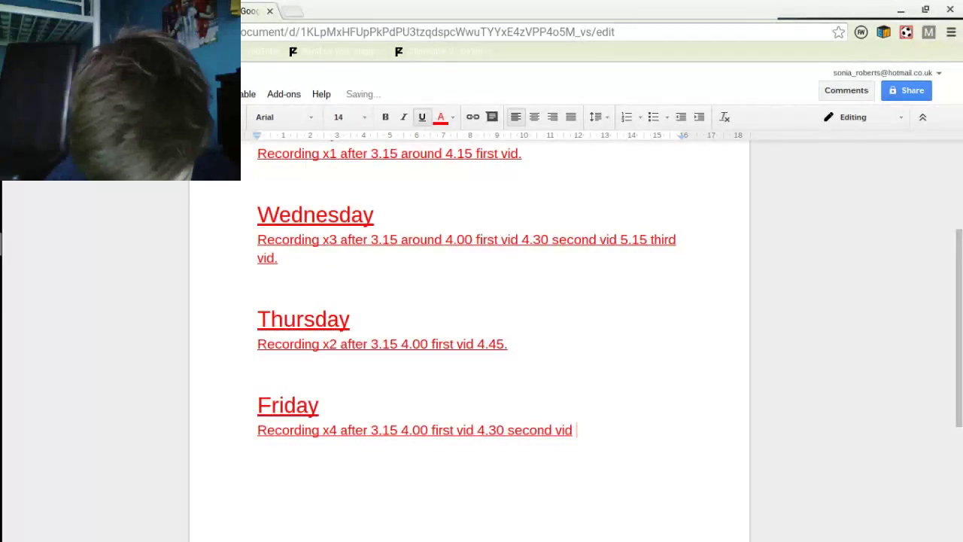
Continue the Friday entry with the third video's time and the next time, "5.15 third vid 5.45".
{"action": "type", "text": "5"}
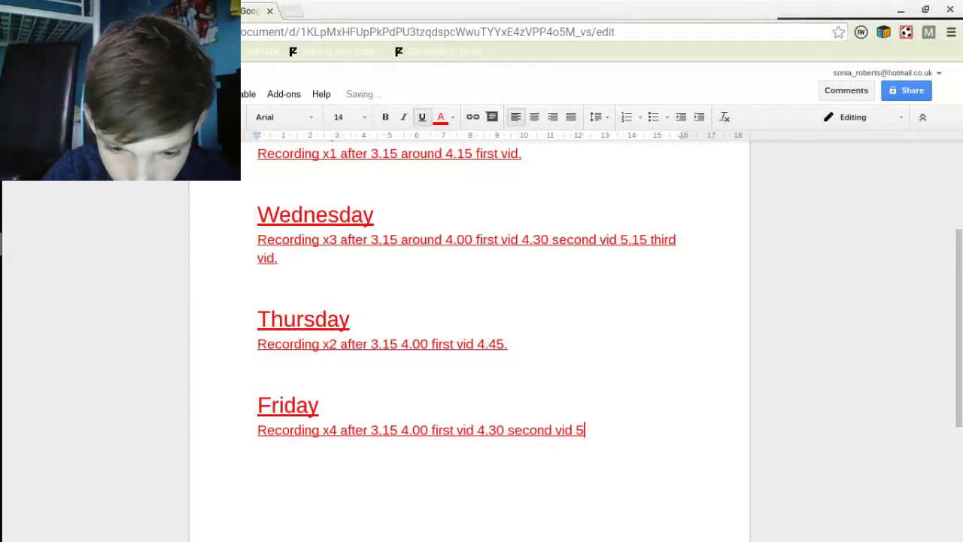
{"action": "type", "text": ".15"}
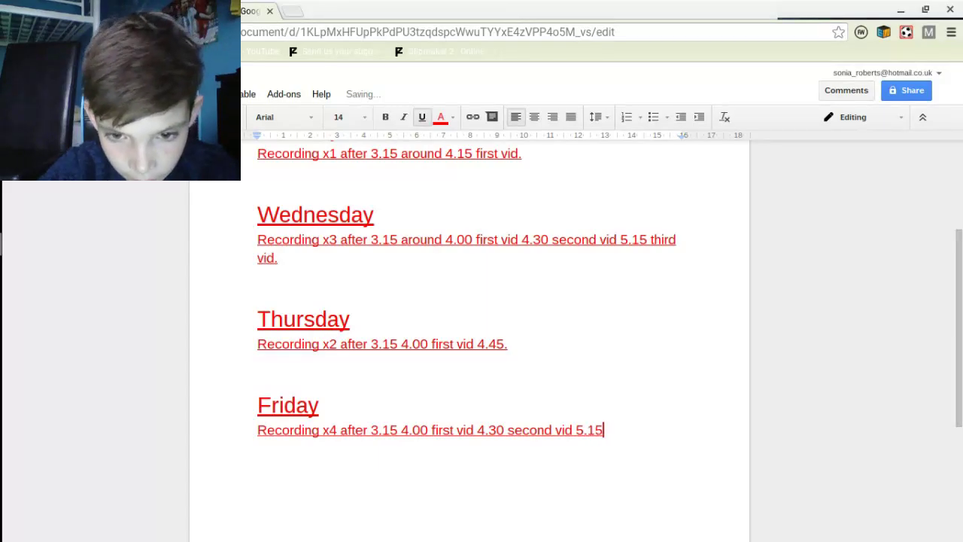
{"action": "type", "text": " third"}
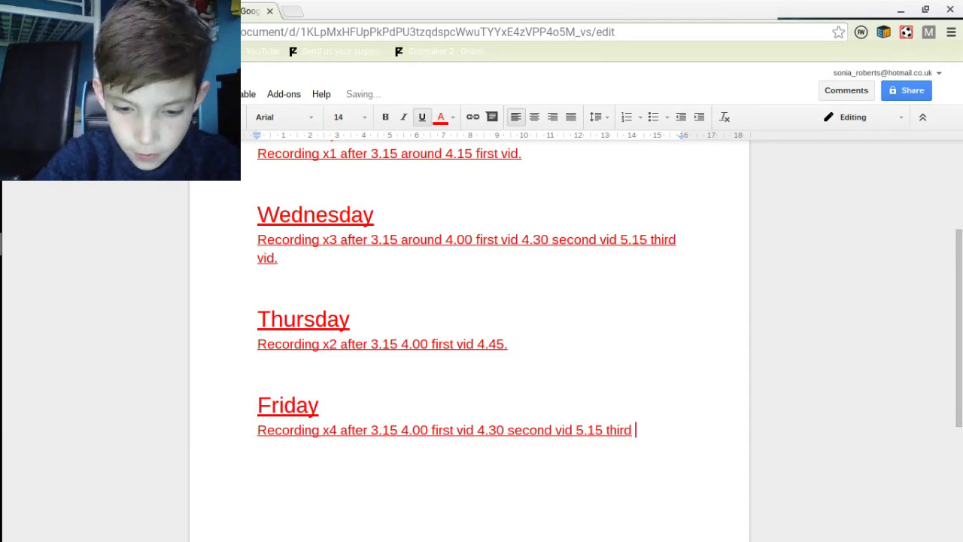
{"action": "type", "text": " vif"}
{"action": "key", "text": "BackSpace"}
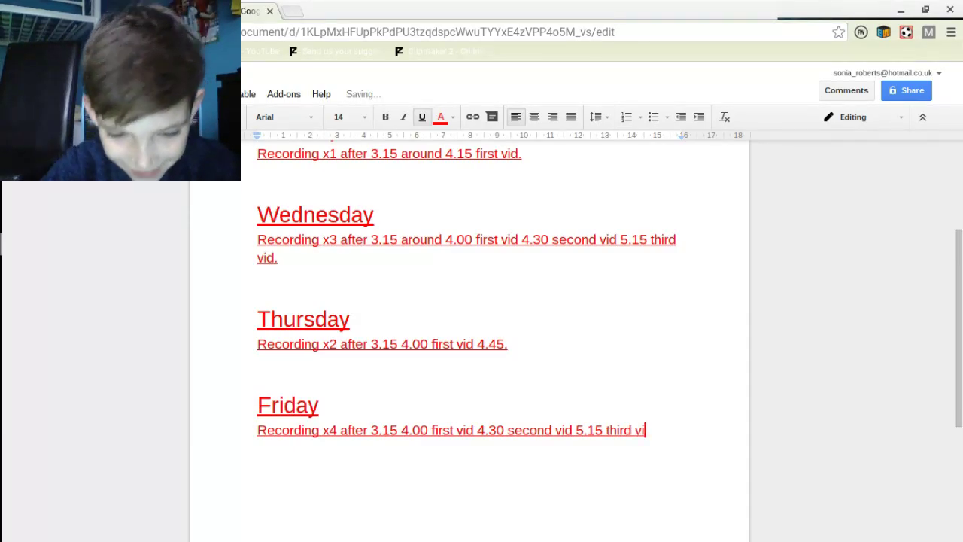
{"action": "type", "text": "d"}
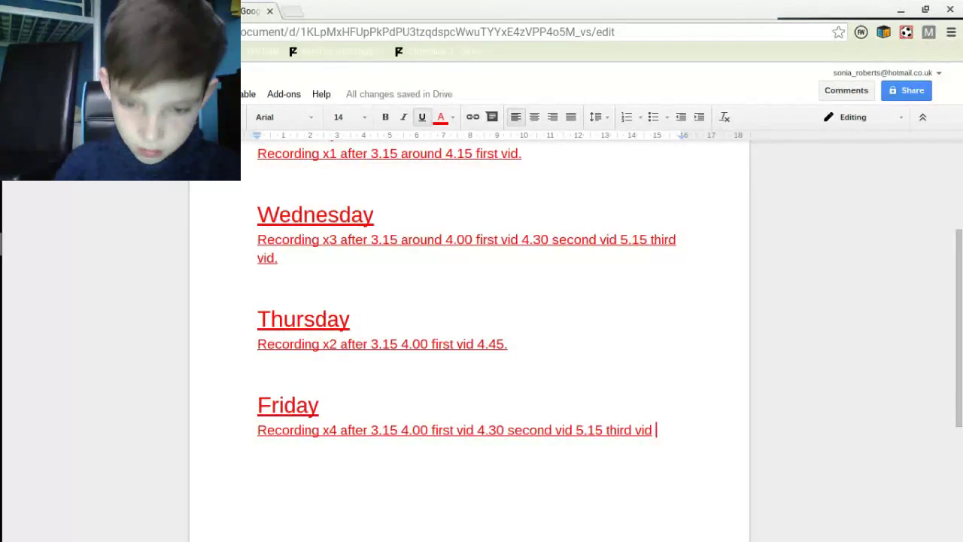
{"action": "type", "text": "5.45"}
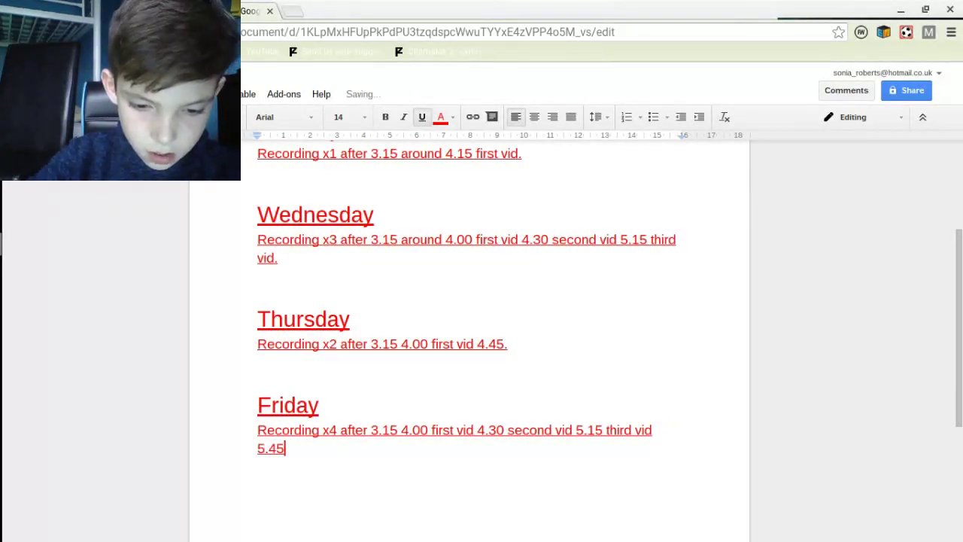
{"action": "type", "text": " f"}
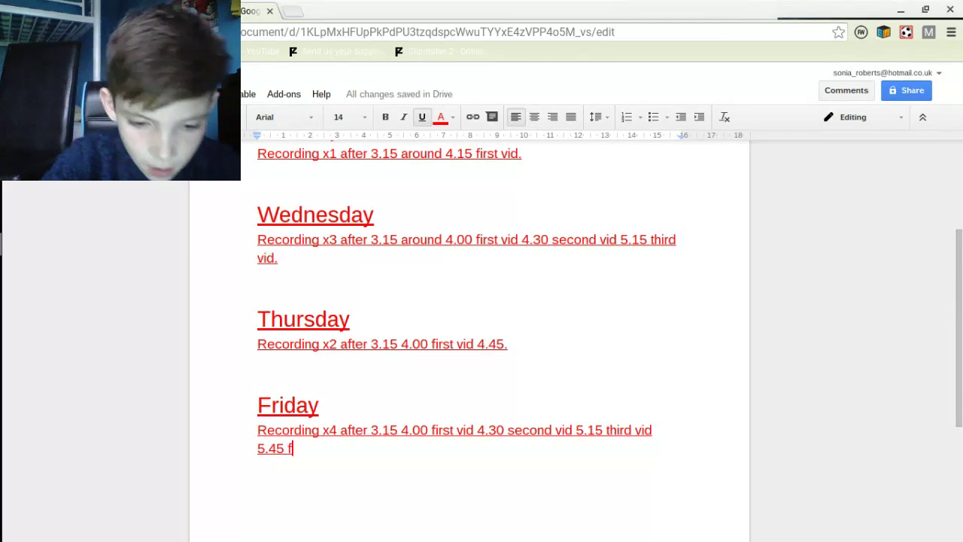
{"action": "key", "text": "BackSpace"}
{"action": "type", "text": "4th"}
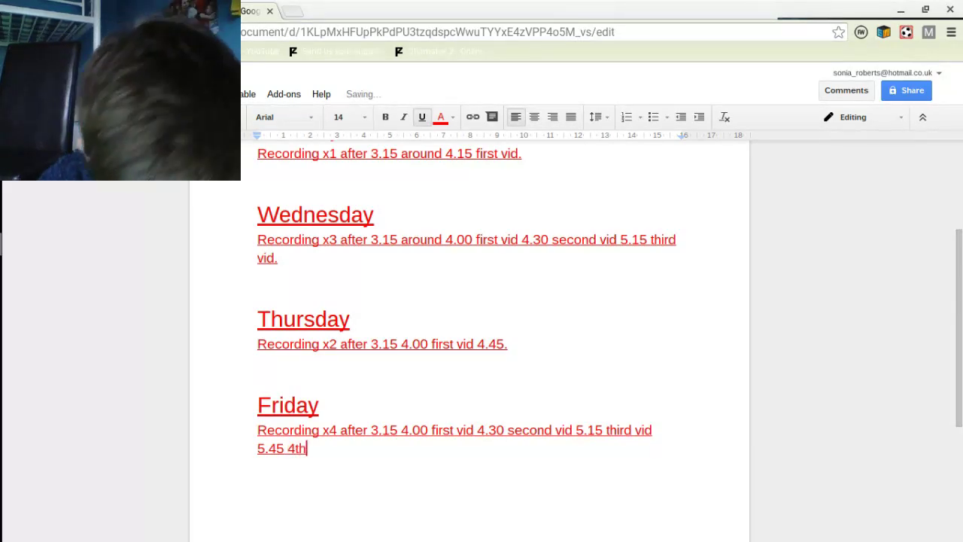
{"action": "type", "text": " vif"}
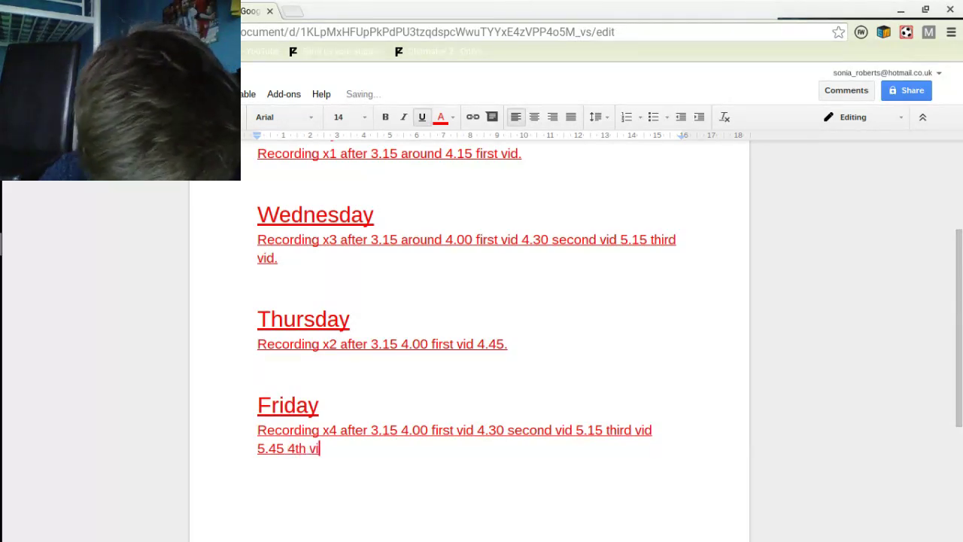
{"action": "key", "text": "BackSpace"}
{"action": "key", "text": "BackSpace"}
{"action": "key", "text": "BackSpace"}
{"action": "key", "text": "BackSpace"}
{"action": "key", "text": "BackSpace"}
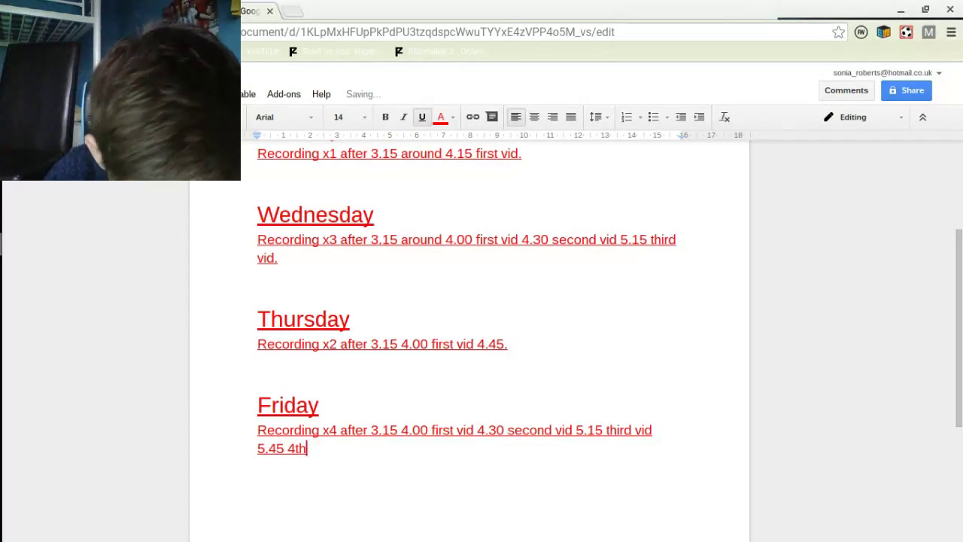
{"action": "key", "text": "BackSpace"}
{"action": "key", "text": "BackSpace"}
{"action": "key", "text": "BackSpace"}
{"action": "key", "text": "BackSpace"}
{"action": "key", "text": "BackSpace"}
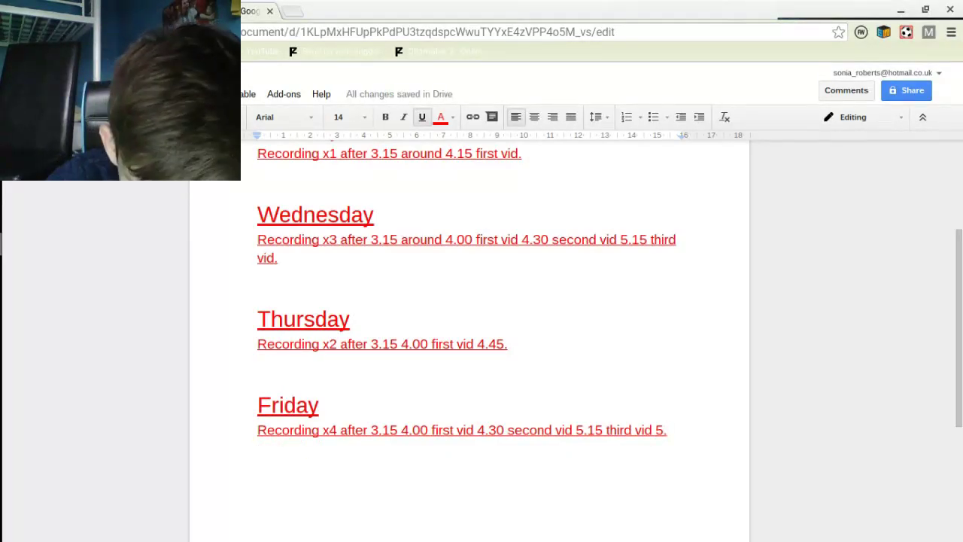
Complete the last recording time of the Friday entry so that it reads "5.45 final vid.".
{"action": "type", "text": "45 fina"}
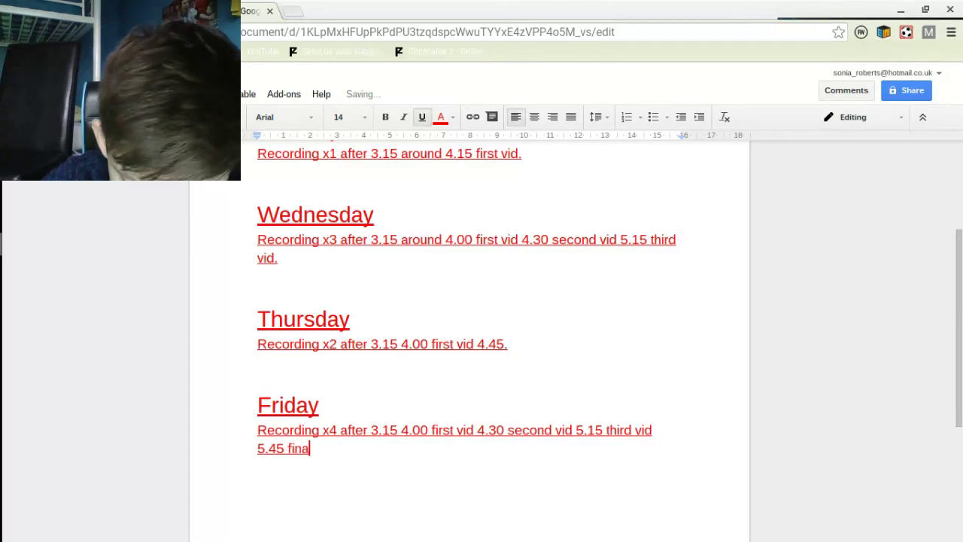
{"action": "type", "text": "l vid"}
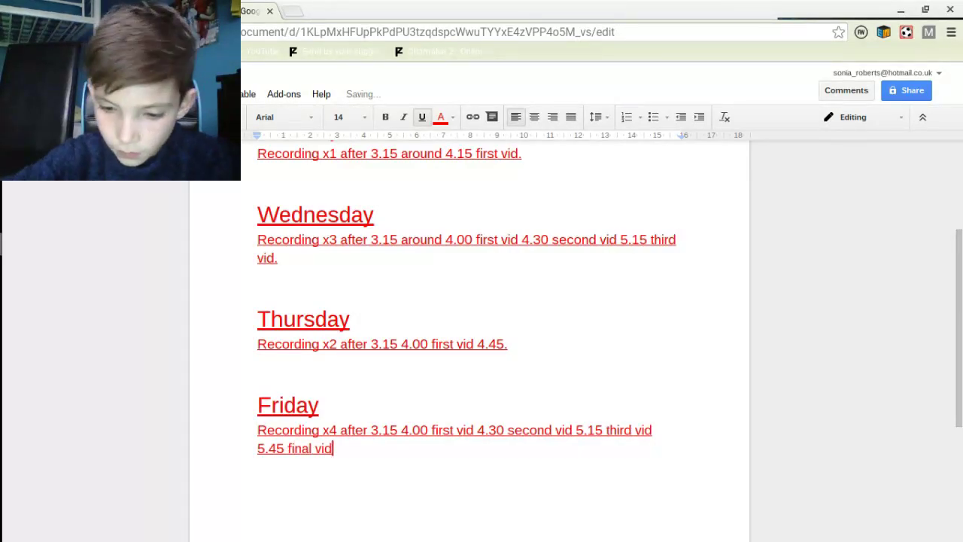
{"action": "type", "text": "."}
Leave two blank lines below the Friday entry and add the heading "Free Weekend" in font size 24.
{"action": "key", "text": "Return"}
{"action": "key", "text": "Return"}
{"action": "key", "text": "Return"}
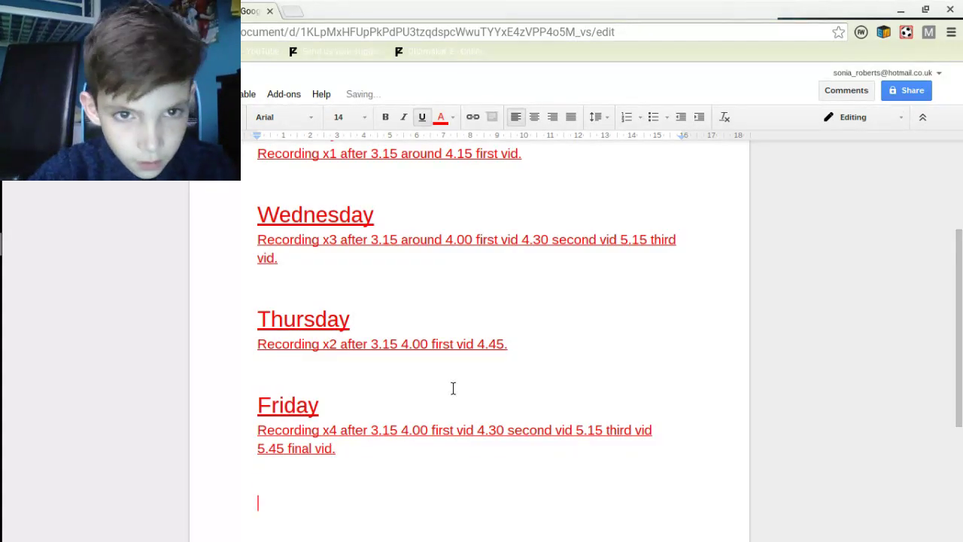
{"action": "left_click", "coordinate": [360, 117]}
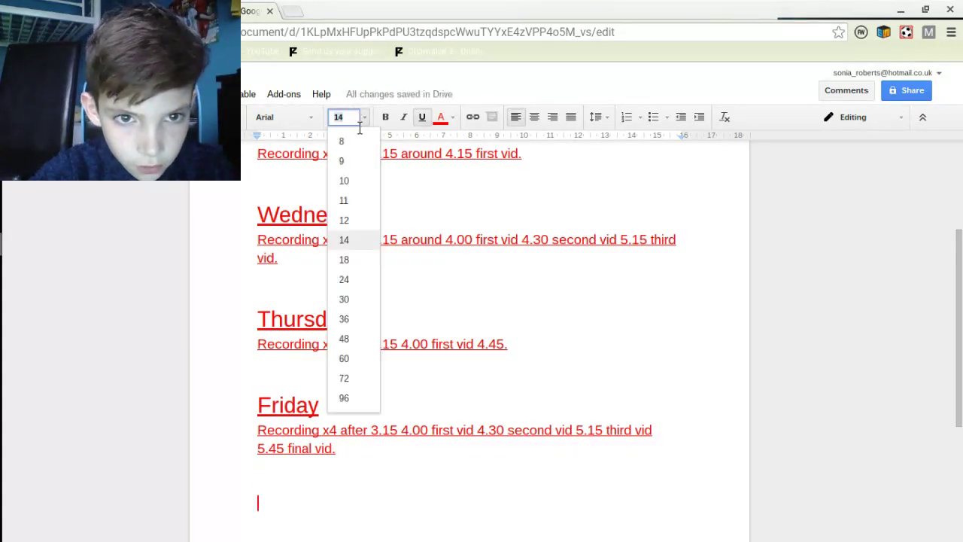
{"action": "left_click", "coordinate": [368, 279]}
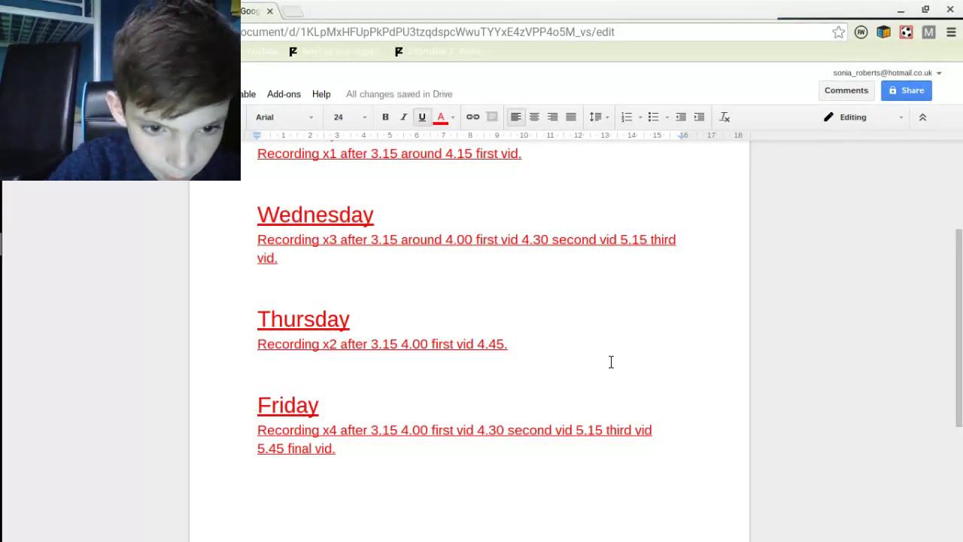
{"action": "type", "text": "Free "}
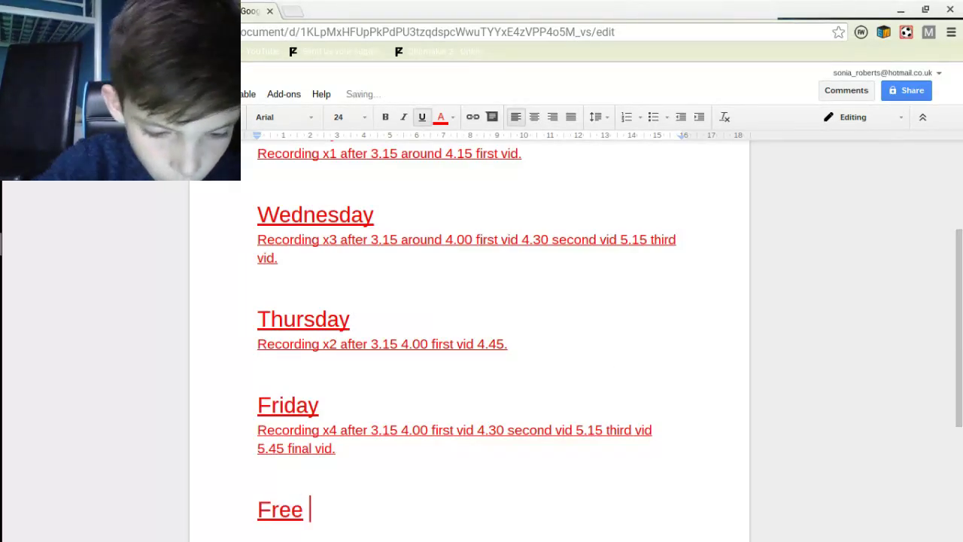
{"action": "type", "text": "Weekend"}
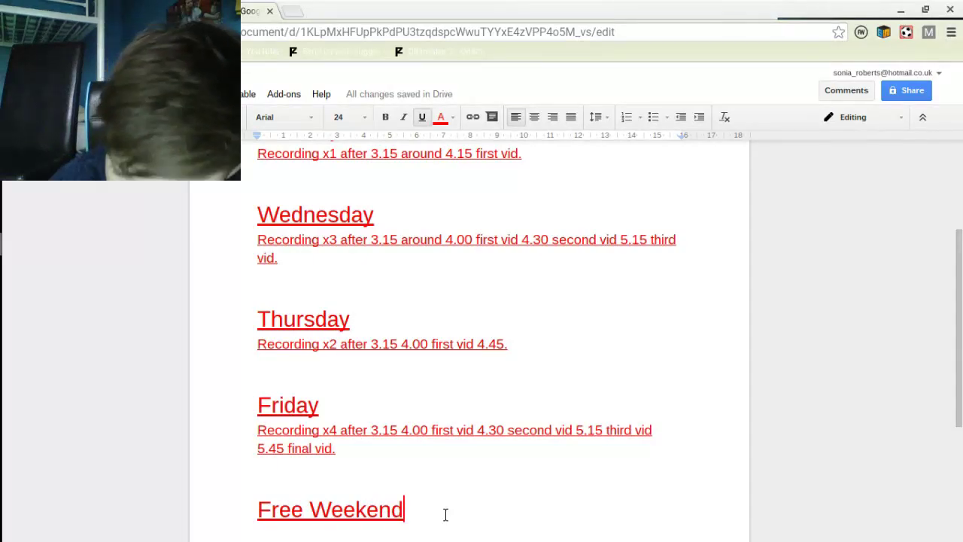
{"action": "type", "text": "............."}
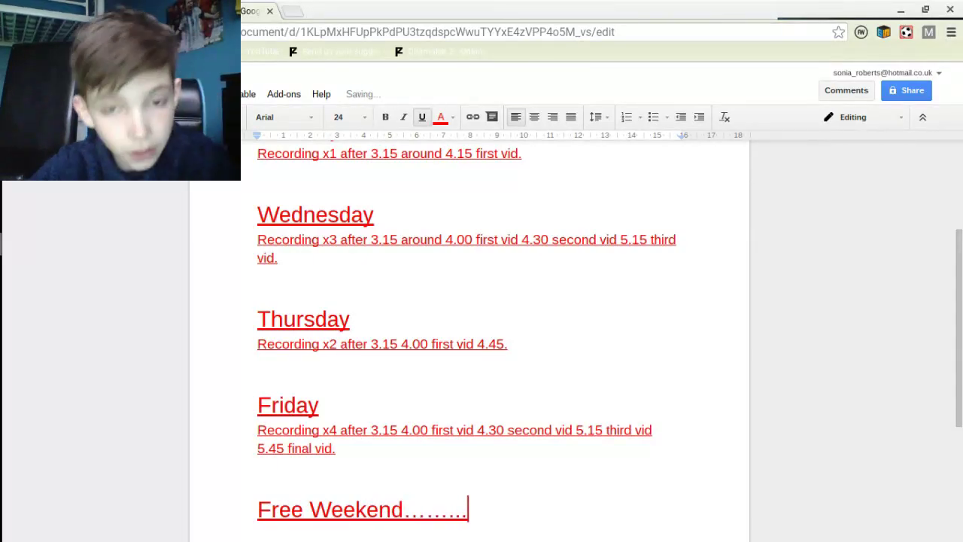
{"action": "type", "text": "..............."}
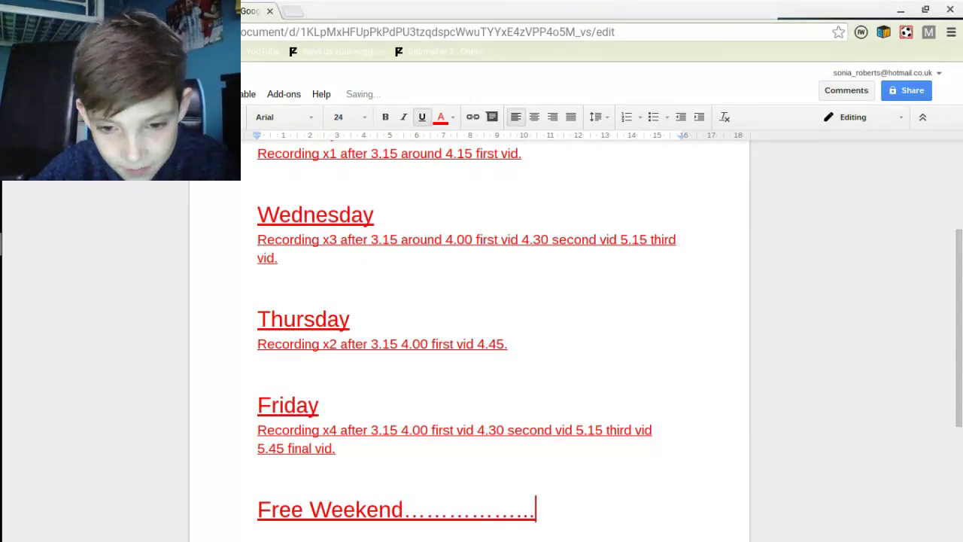
{"action": "type", "text": "....."}
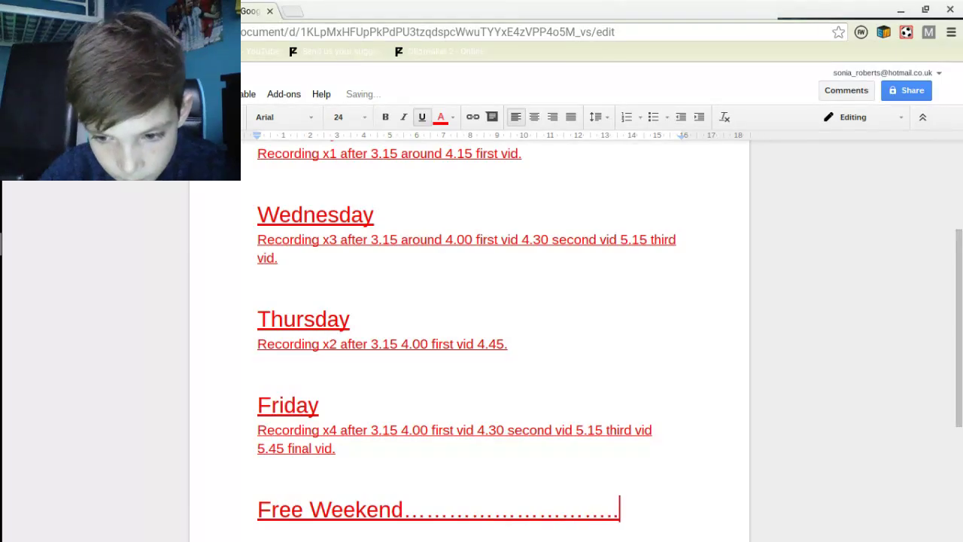
{"action": "key", "text": "BackSpace"}
{"action": "key", "text": "BackSpace"}
{"action": "key", "text": "BackSpace"}
{"action": "key", "text": "BackSpace"}
{"action": "key", "text": "BackSpace"}
{"action": "key", "text": "BackSpace"}
{"action": "key", "text": "BackSpace"}
{"action": "key", "text": "BackSpace"}
{"action": "key", "text": "BackSpace"}
{"action": "key", "text": "BackSpace"}
{"action": "key", "text": "BackSpace"}
{"action": "key", "text": "BackSpace"}
{"action": "key", "text": "BackSpace"}
{"action": "key", "text": "BackSpace"}
{"action": "key", "text": "BackSpace"}
{"action": "key", "text": "BackSpace"}
{"action": "key", "text": "BackSpace"}
{"action": "key", "text": "BackSpace"}
{"action": "key", "text": "BackSpace"}
{"action": "key", "text": "BackSpace"}
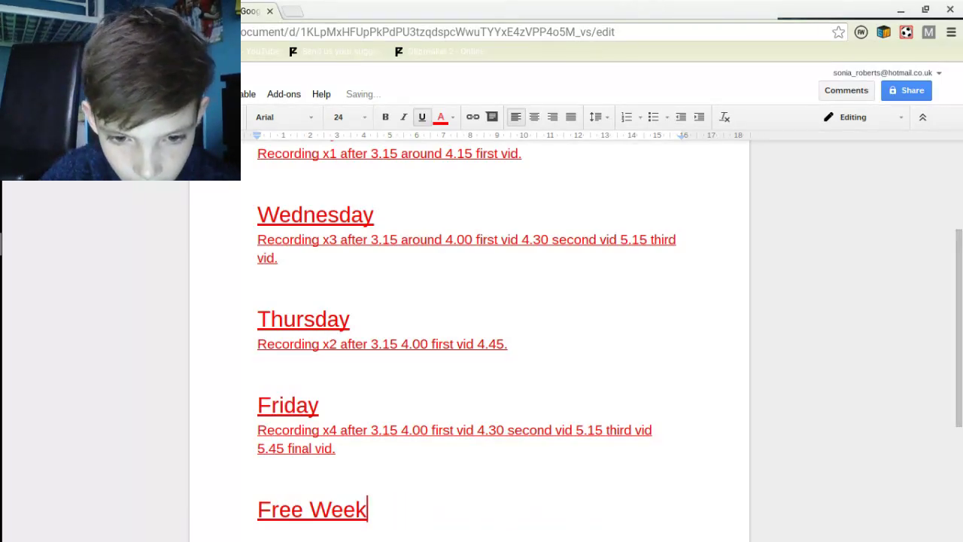
{"action": "type", "text": "end"}
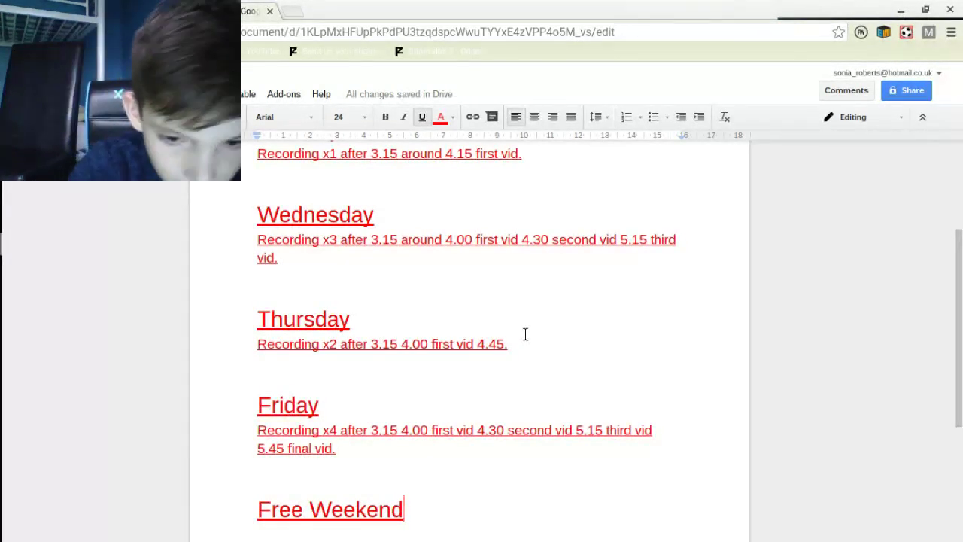
Add a long row of exclamation marks directly after "Free Weekend", short enough to keep the heading on one line.
{"action": "type", "text": "!!!!!!!!!!!!"}
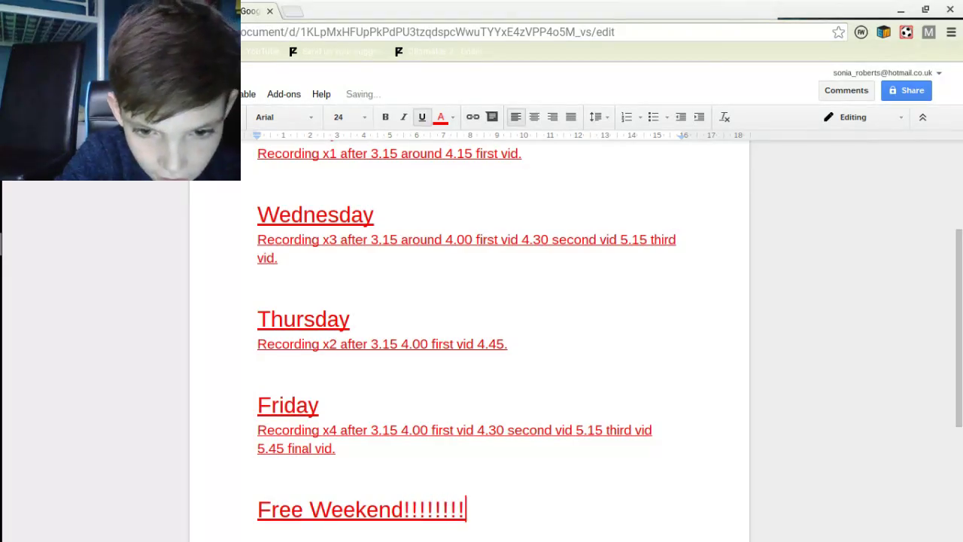
{"action": "type", "text": "!!!!!!!!!!!!!!!!!!!!!!!!!!!!"}
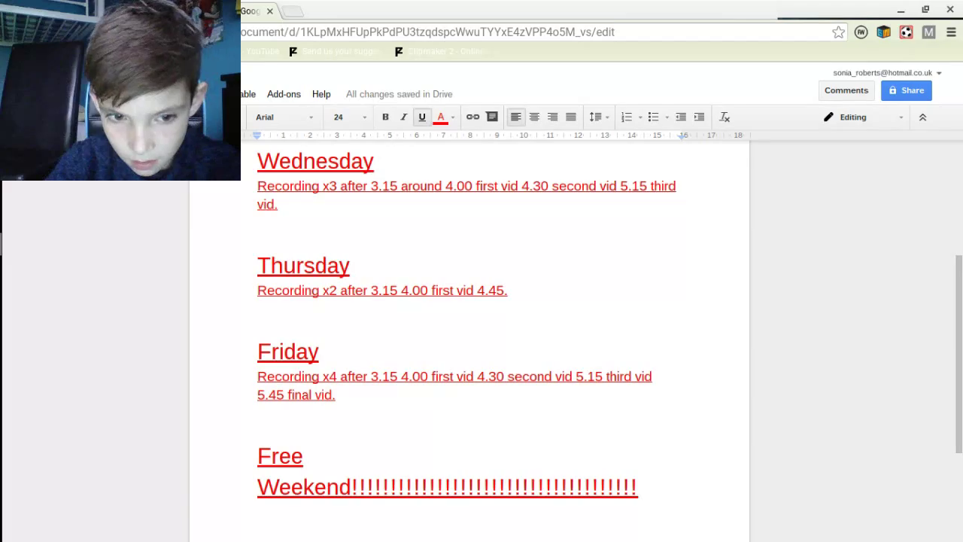
{"action": "key", "text": "BackSpace"}
{"action": "key", "text": "BackSpace"}
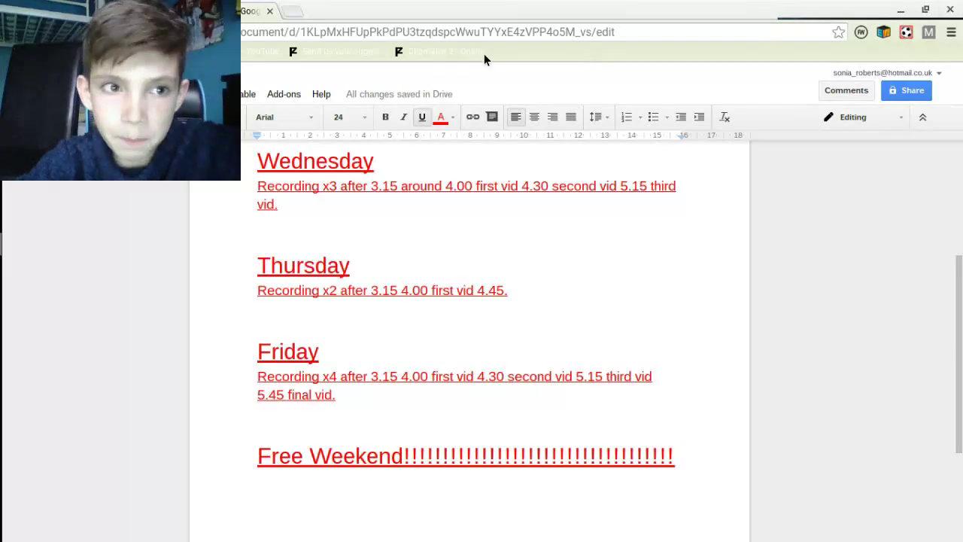
Open the recording controls of the Cattura CaptureCast browser extension.
{"action": "left_click", "coordinate": [951, 31]}
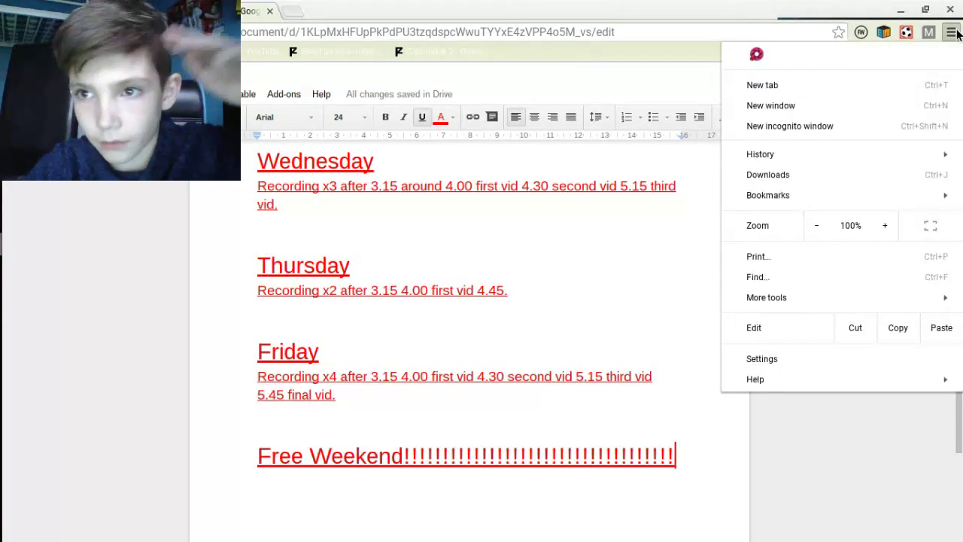
{"action": "left_click", "coordinate": [758, 56]}
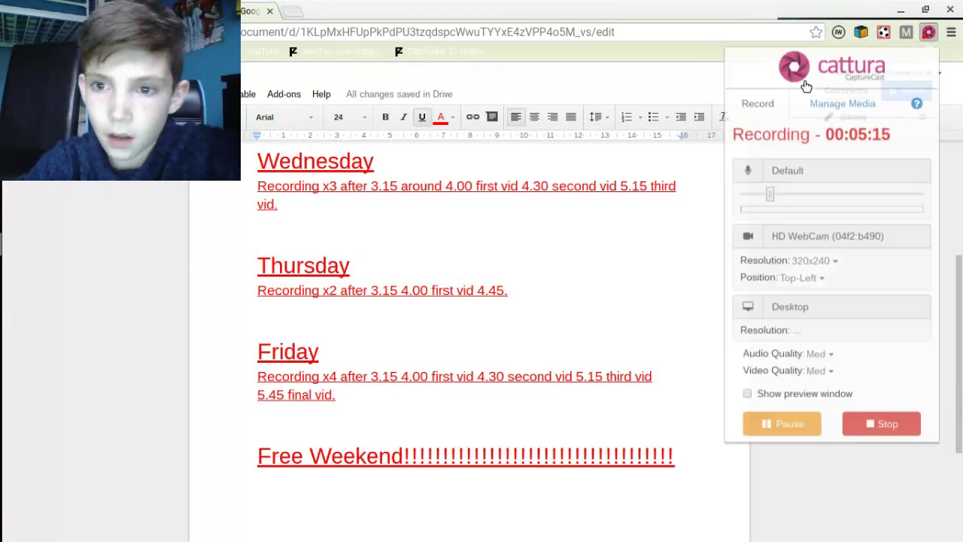